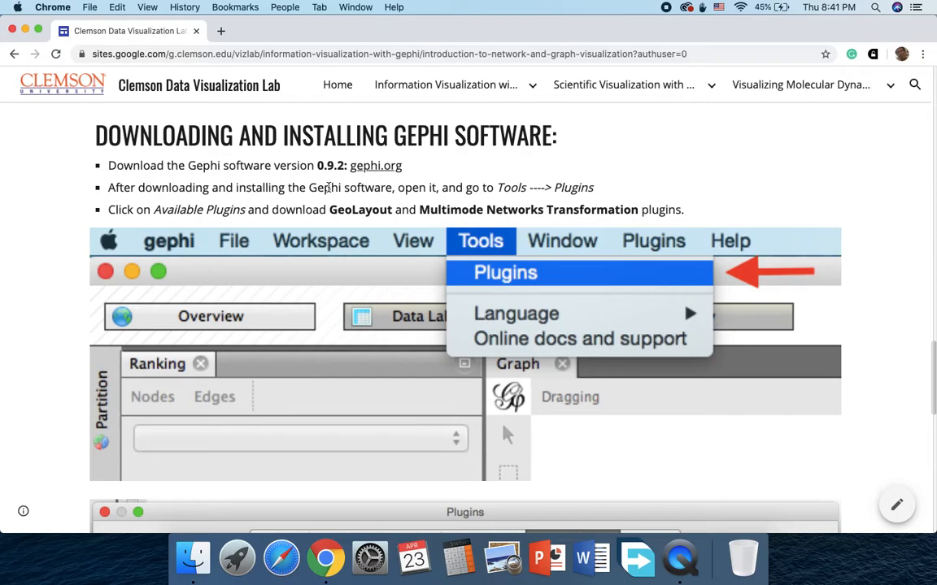
# - Read the instructions for installing Gephi 0.9.2 with the GeoLayout and Multimode Networks Transformation plugins, and the section on downloading the datasets
pyautogui.scroll(-2, 263, 214)
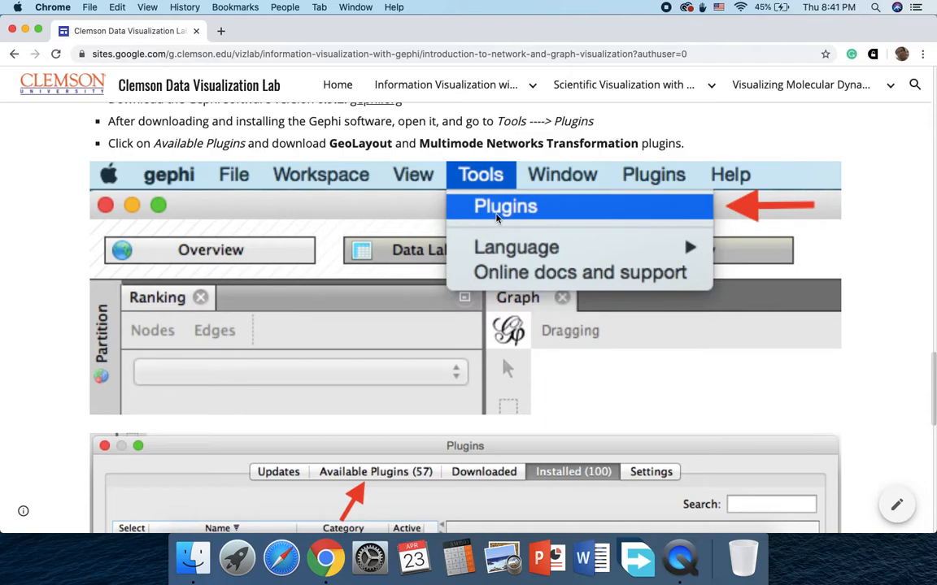
pyautogui.scroll(-1, 374, 214)
pyautogui.scroll(-2, 377, 260)
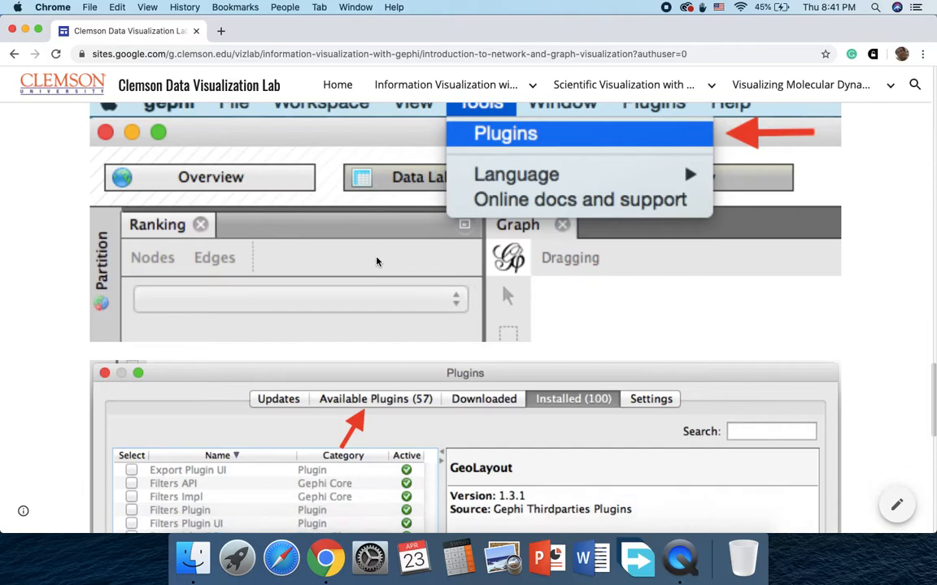
pyautogui.scroll(-8, 351, 411)
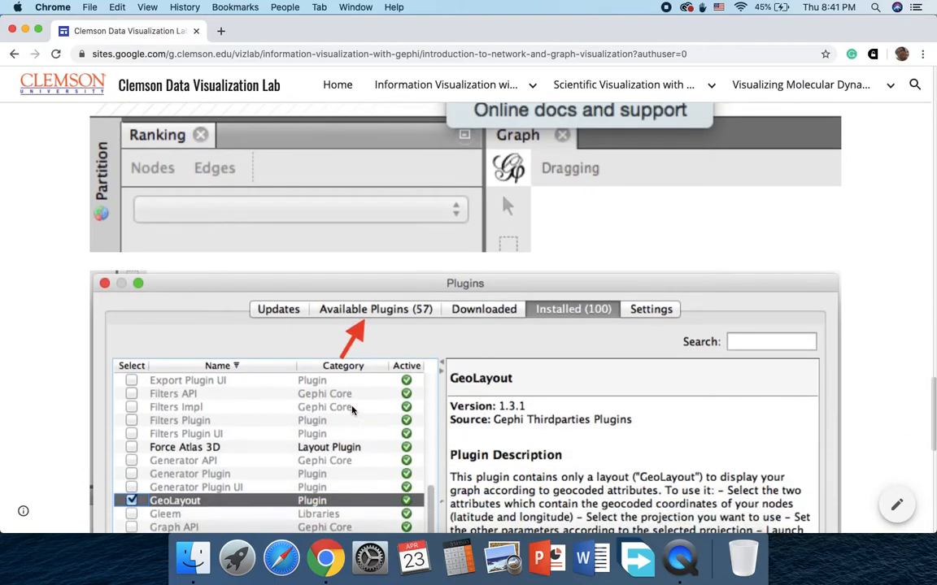
pyautogui.scroll(-1, 352, 411)
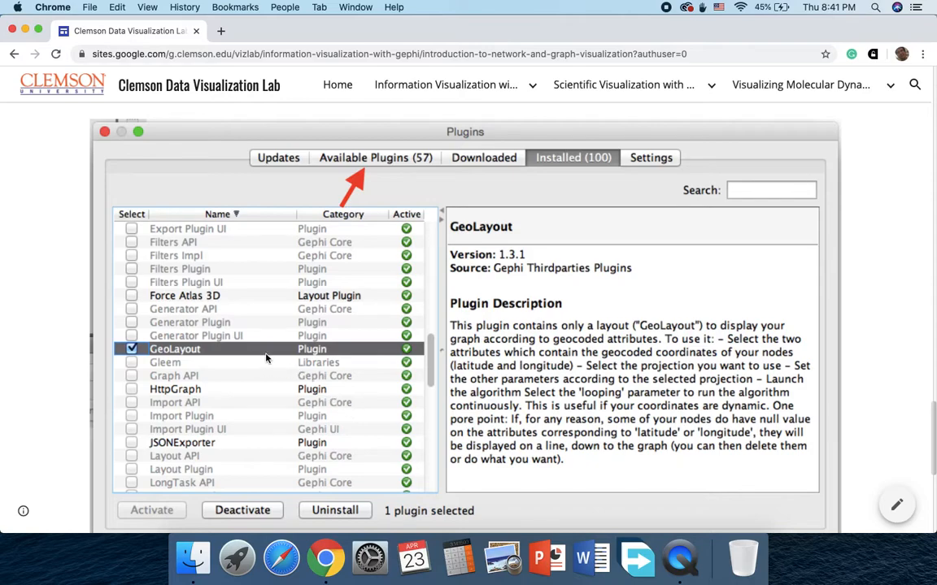
pyautogui.scroll(6, 261, 358)
pyautogui.scroll(7, 261, 358)
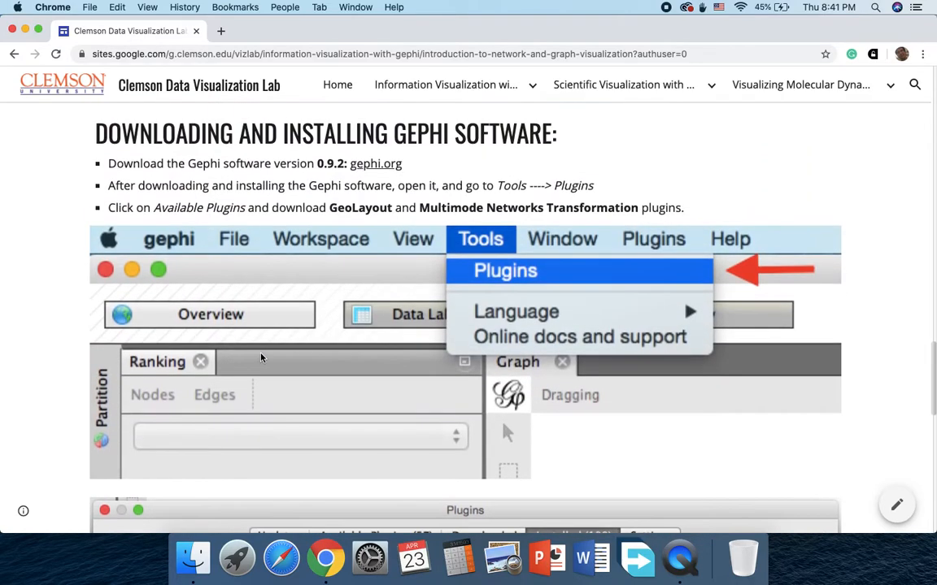
pyautogui.scroll(-15, 261, 358)
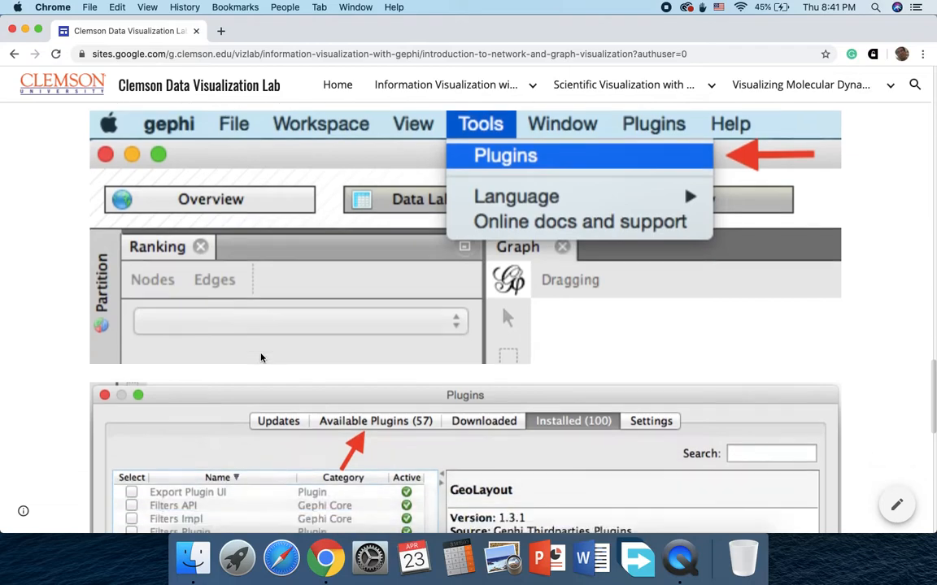
pyautogui.scroll(3, 261, 358)
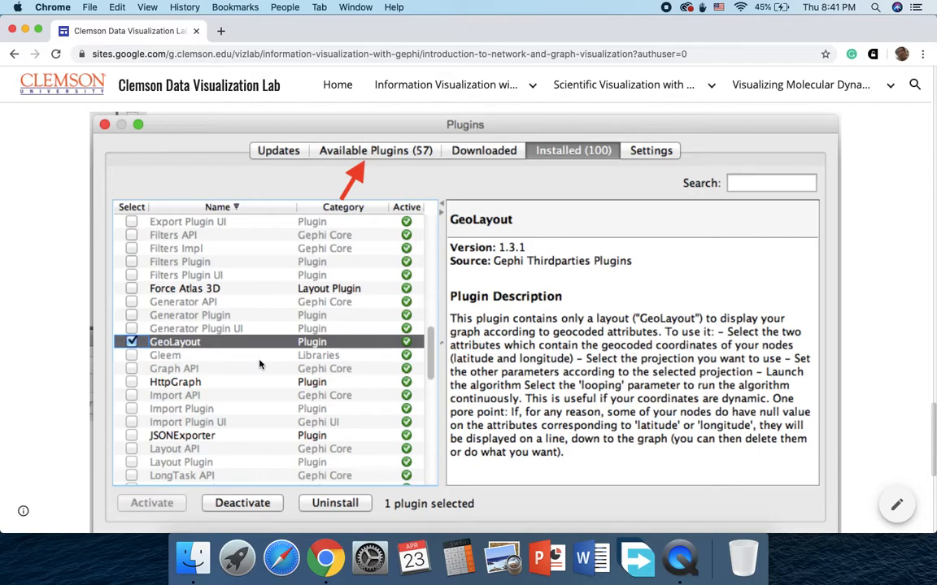
pyautogui.scroll(12, 259, 364)
pyautogui.scroll(1, 259, 364)
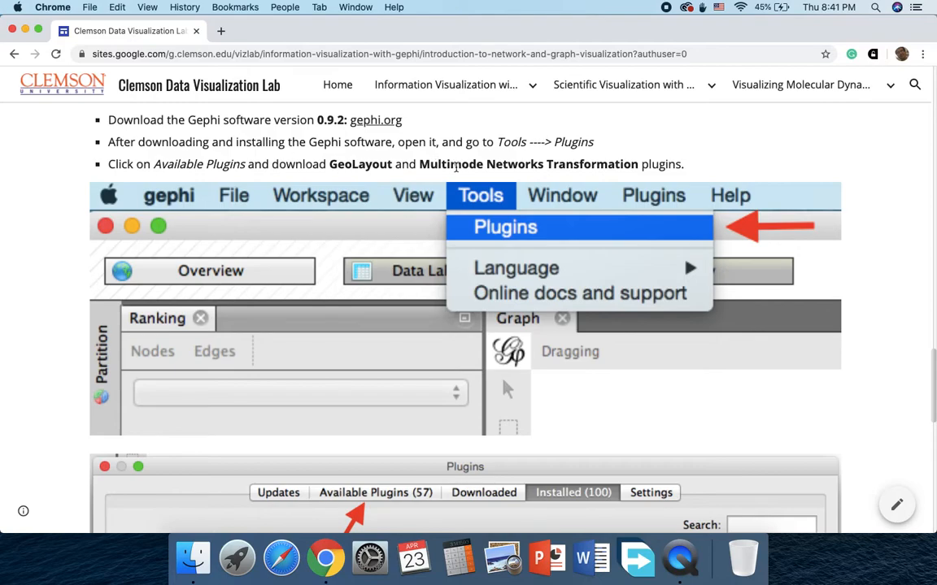
pyautogui.scroll(-20, 370, 342)
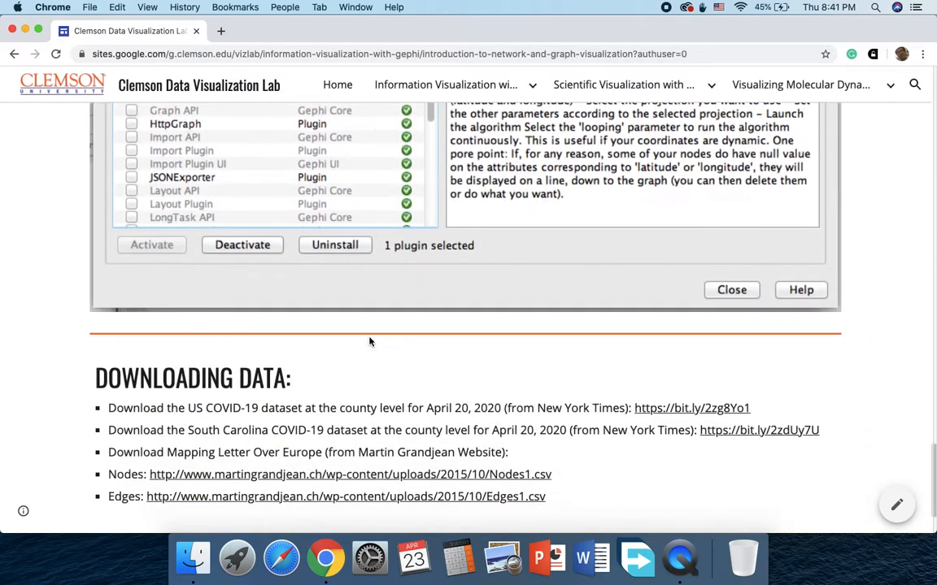
pyautogui.scroll(-3, 370, 342)
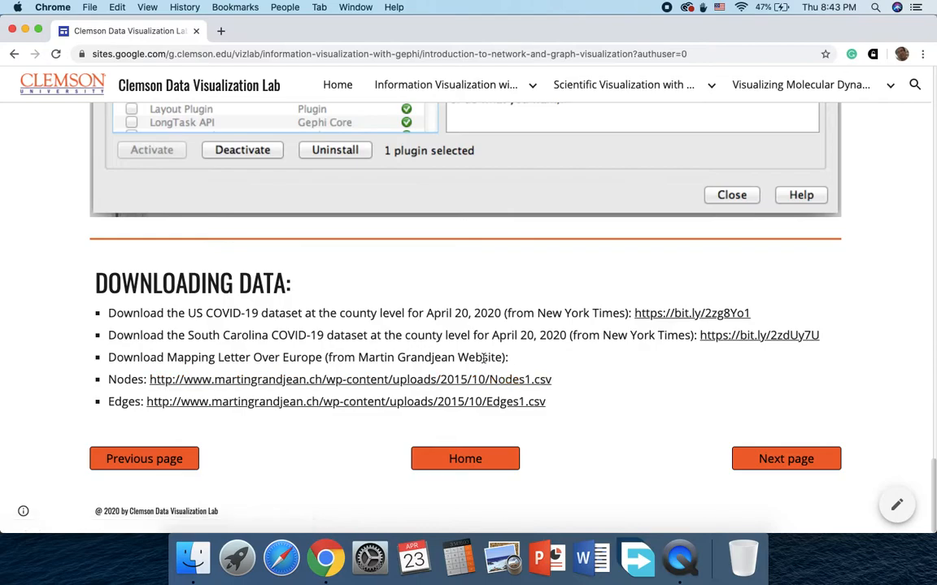
pyautogui.scroll(-1, 423, 373)
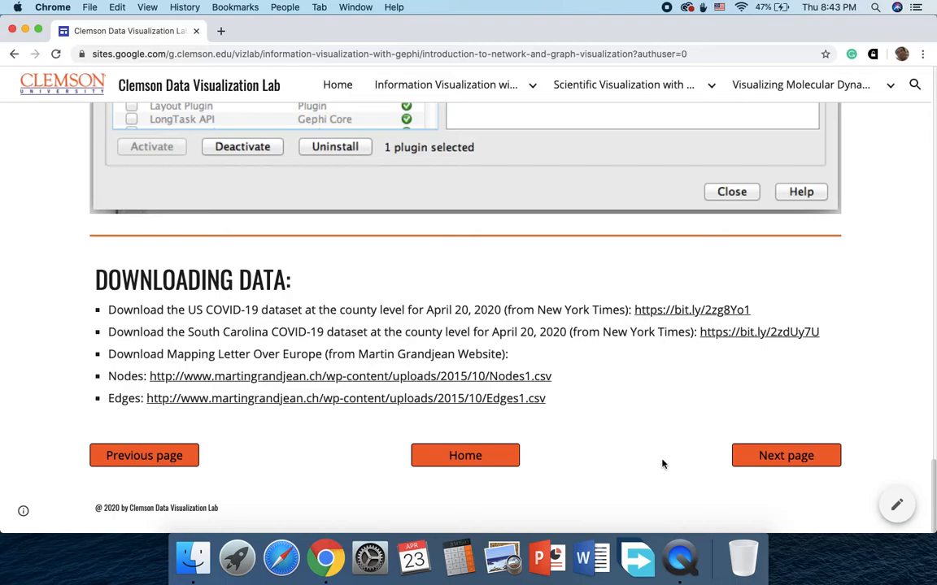
# - Go to the tutorial's following page, Introduction to Gephi Software
pyautogui.click(742, 461)
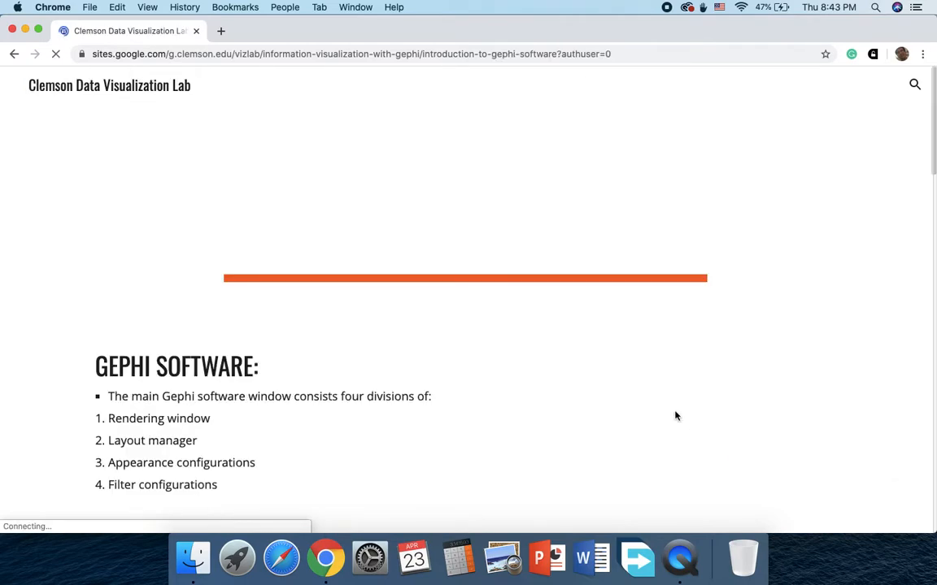
pyautogui.scroll(-1, 605, 369)
pyautogui.scroll(1, 605, 369)
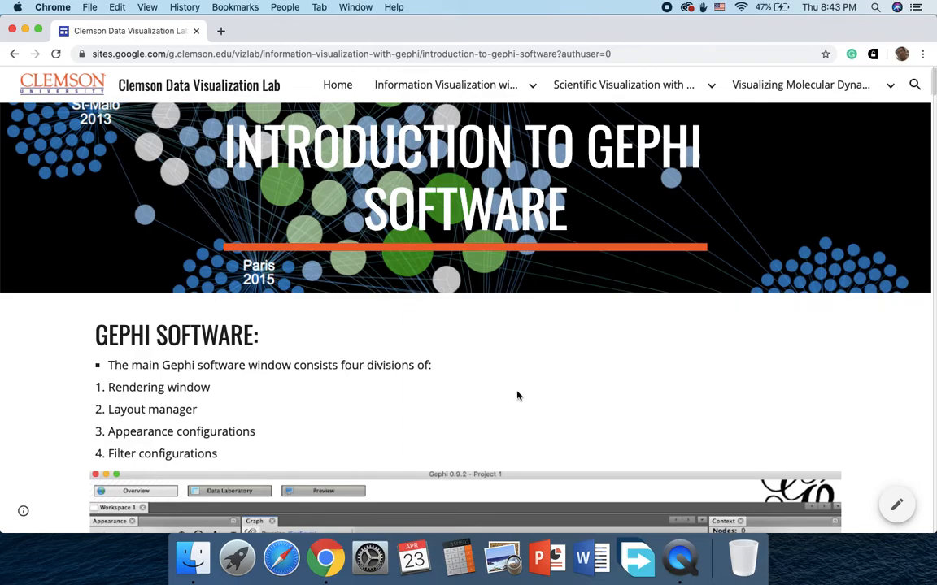
# - Launch Gephi and create a new project from its welcome window
pyautogui.click(230, 553)
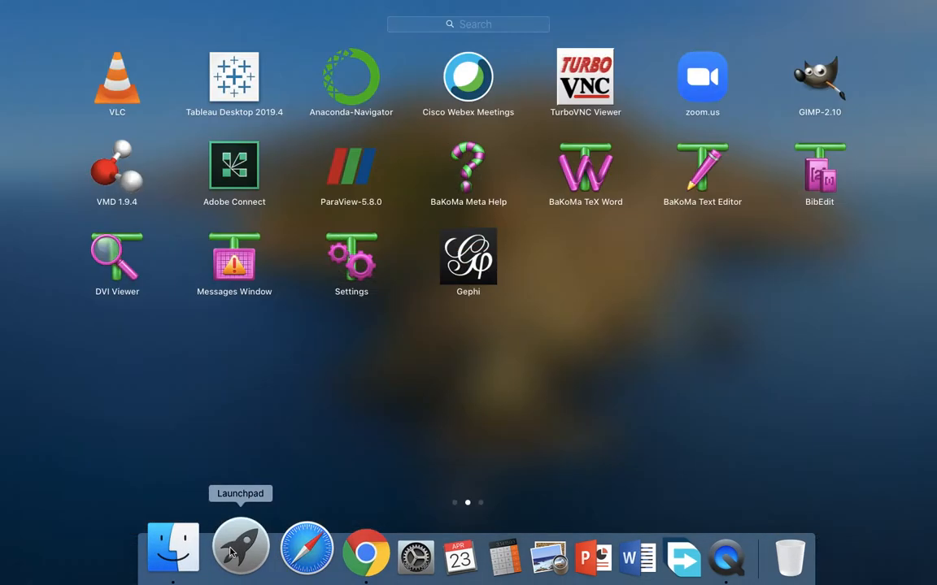
pyautogui.click(468, 269)
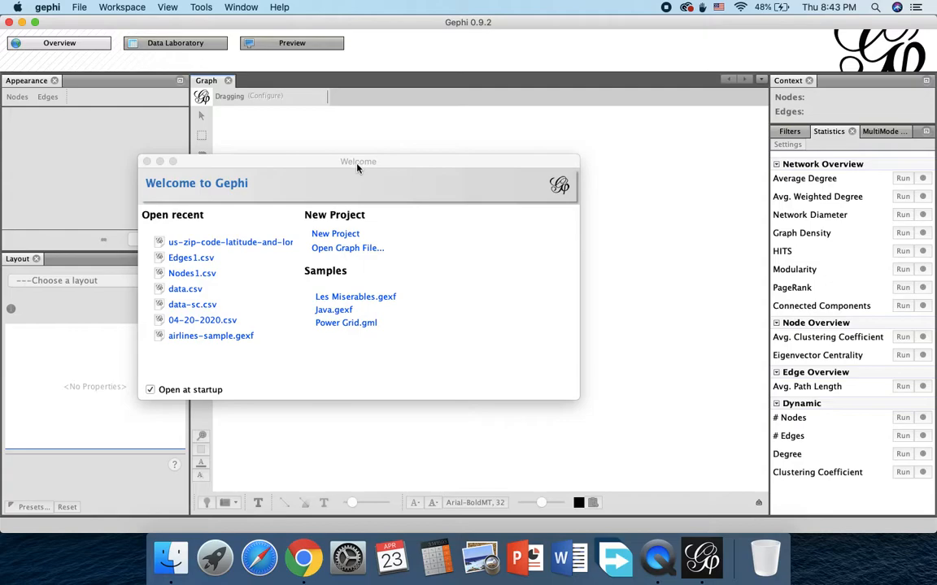
pyautogui.moveTo(357, 166); pyautogui.dragTo(499, 173)
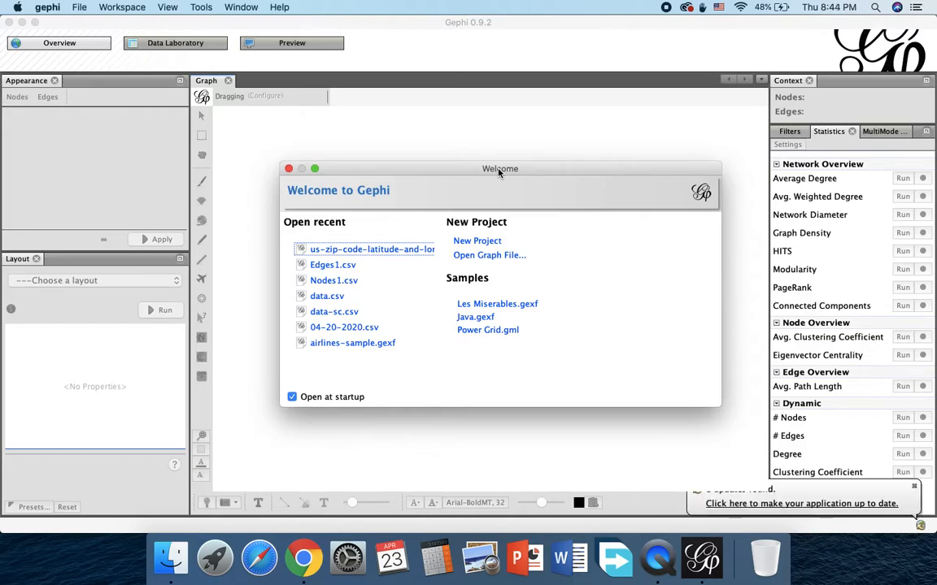
pyautogui.click(460, 242)
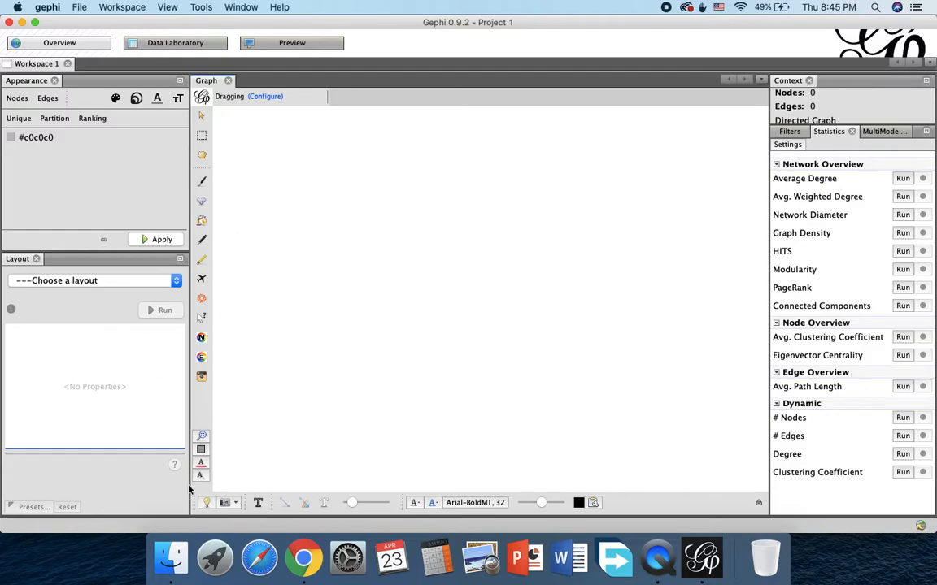
# - Switch to Chrome and review the annotated Gephi window divisions and the instructions for loading a dataset
pyautogui.click(303, 558)
pyautogui.scroll(-10, 325, 419)
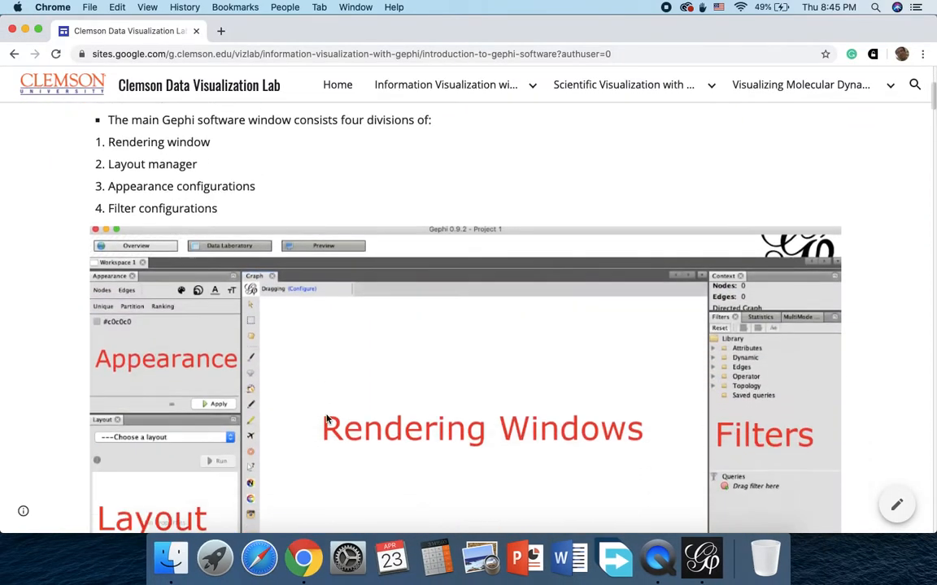
pyautogui.scroll(-1, 309, 420)
pyautogui.scroll(3, 325, 418)
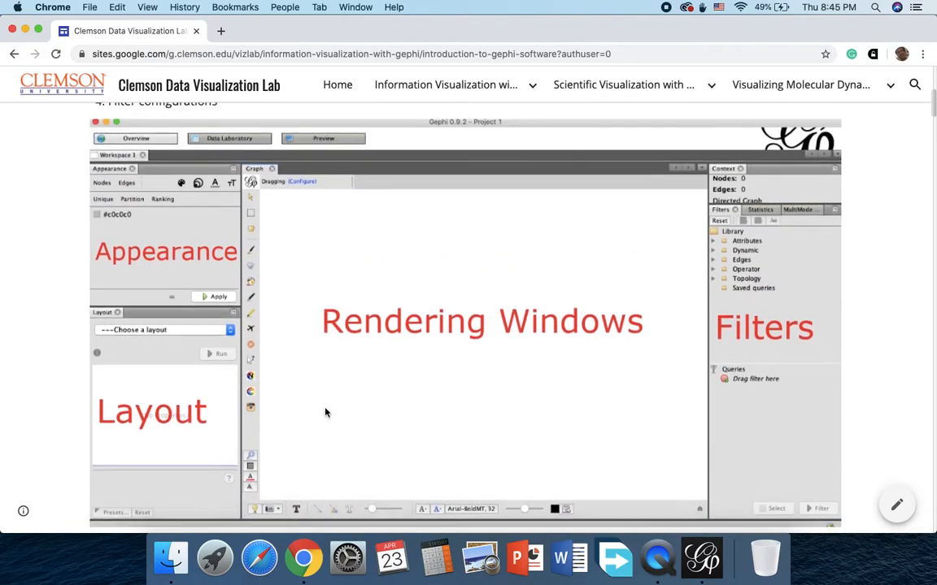
pyautogui.scroll(-1, 329, 402)
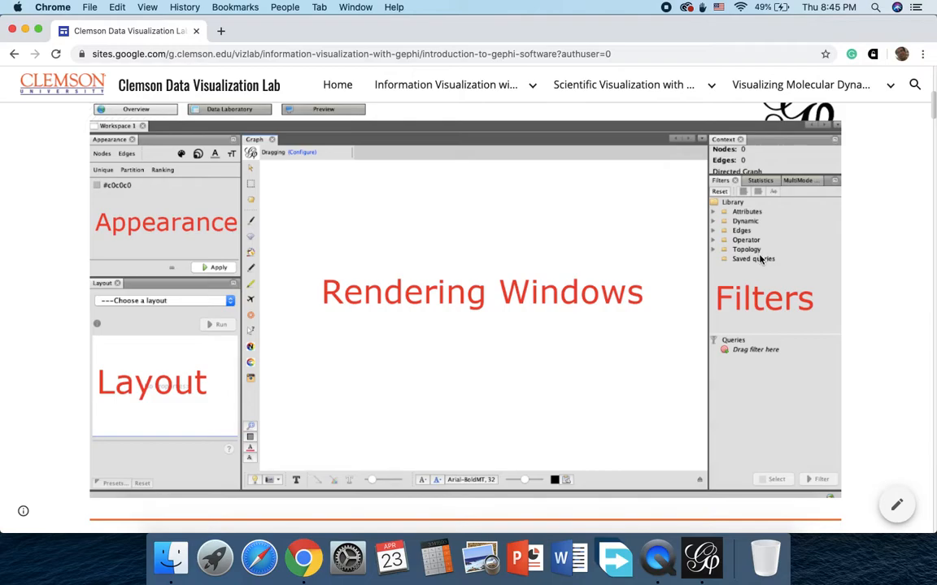
pyautogui.scroll(-8, 524, 334)
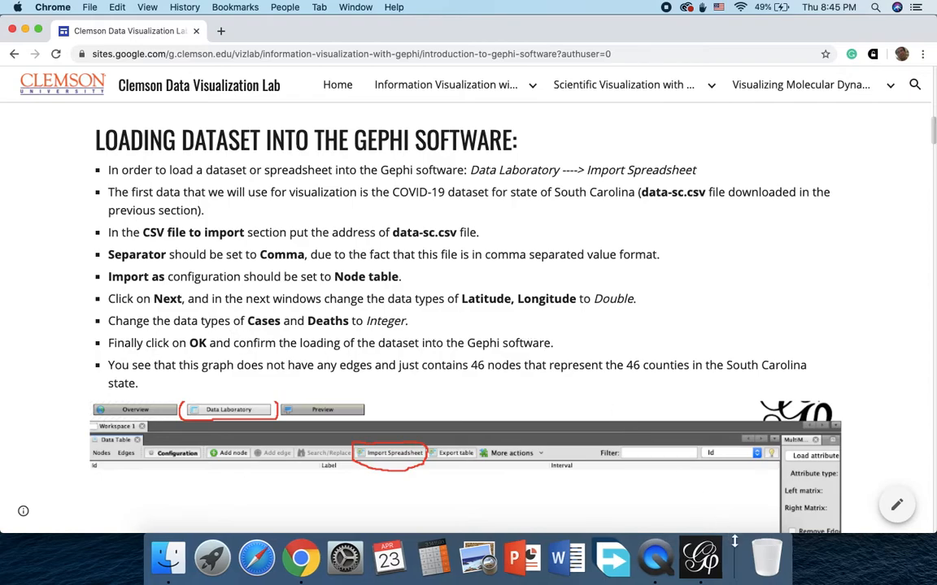
# - Switch to Gephi and start a spreadsheet import of the data-sc file from the COVID-19-Dataset folder in the home directory
pyautogui.click(704, 551)
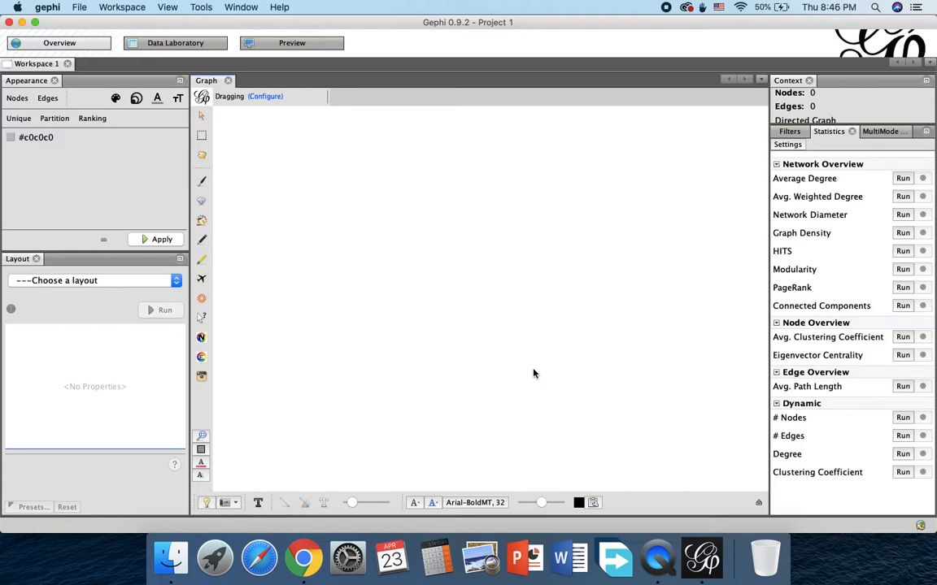
pyautogui.click(167, 48)
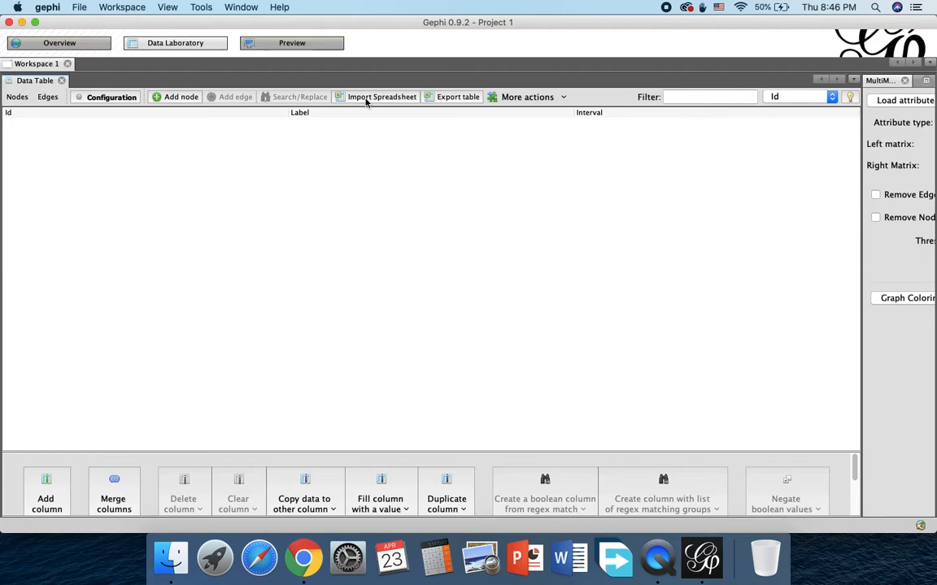
pyautogui.click(366, 100)
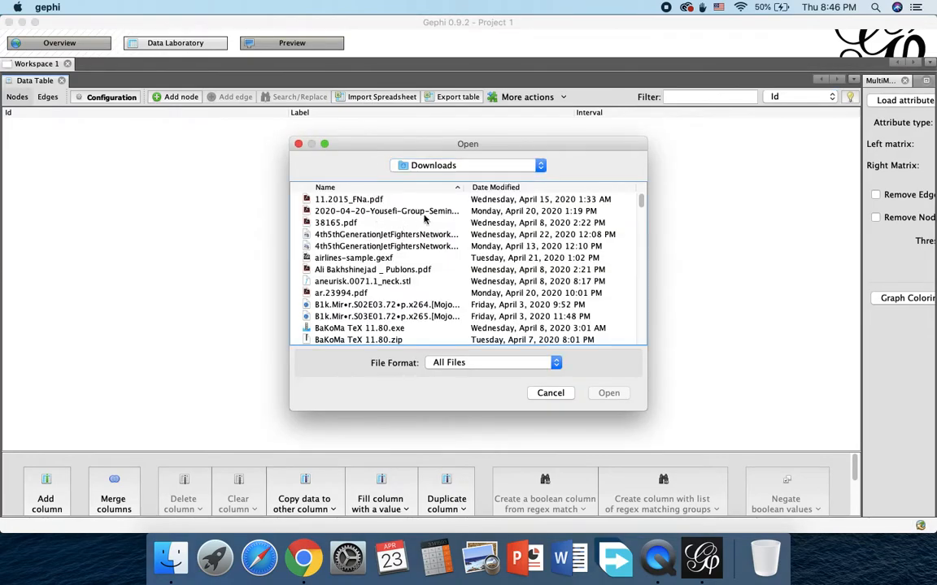
pyautogui.click(432, 166)
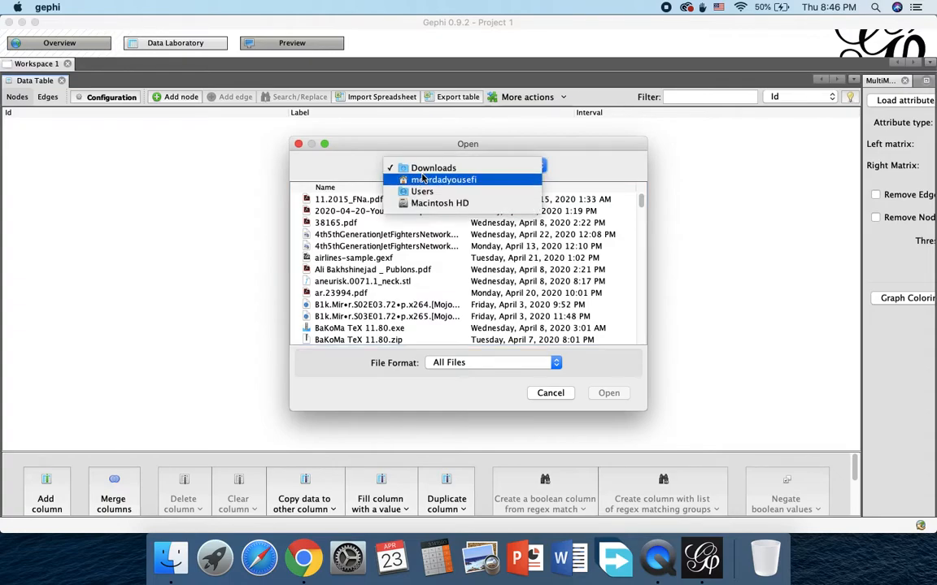
pyautogui.click(422, 178)
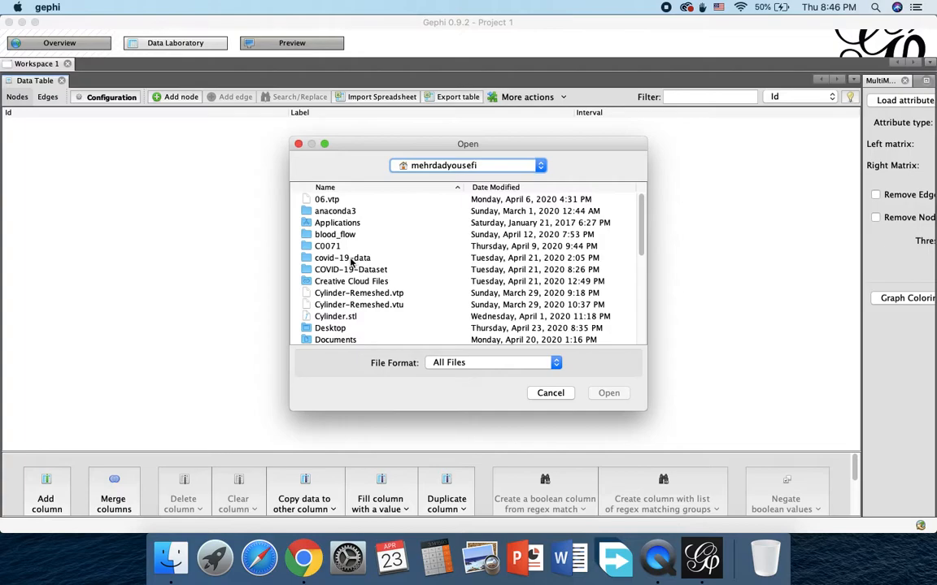
pyautogui.doubleClick(325, 269)
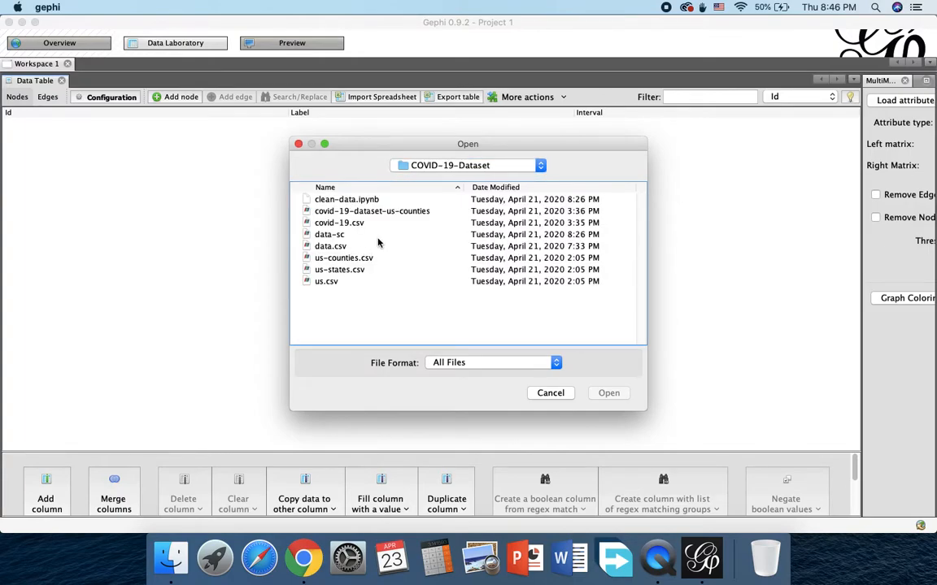
pyautogui.click(330, 235)
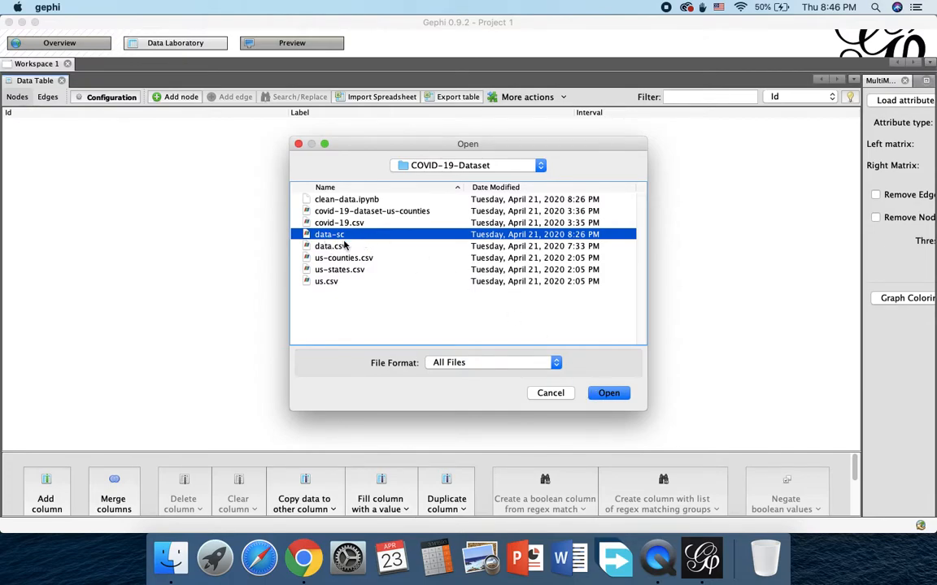
pyautogui.click(604, 397)
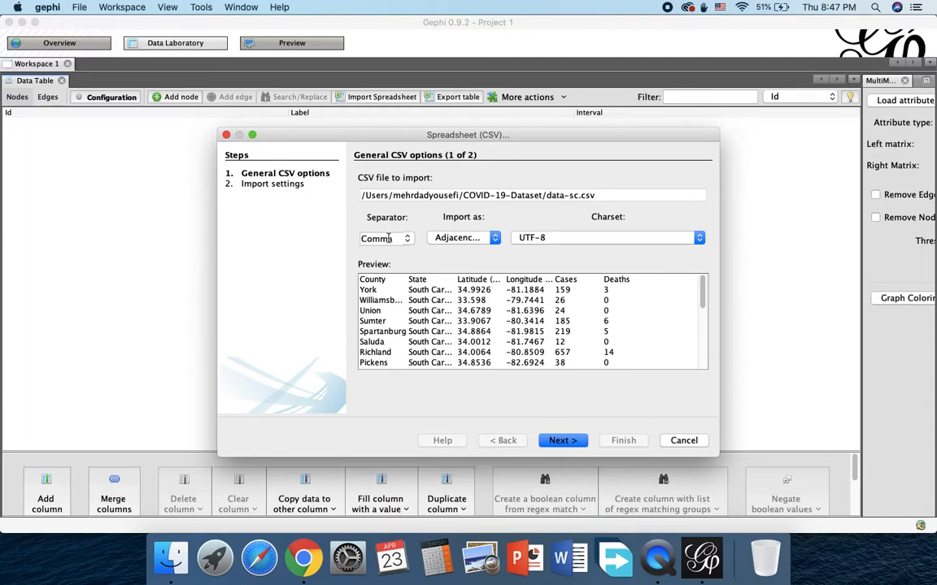
# - Set the CSV file to import as a Nodes table and proceed to the data type settings of the imported columns
pyautogui.click(452, 239)
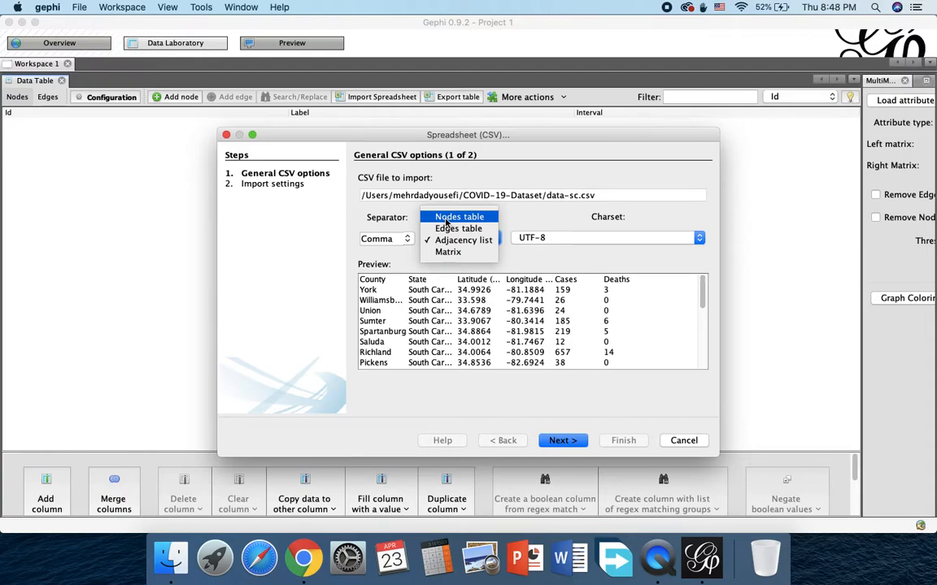
pyautogui.click(445, 218)
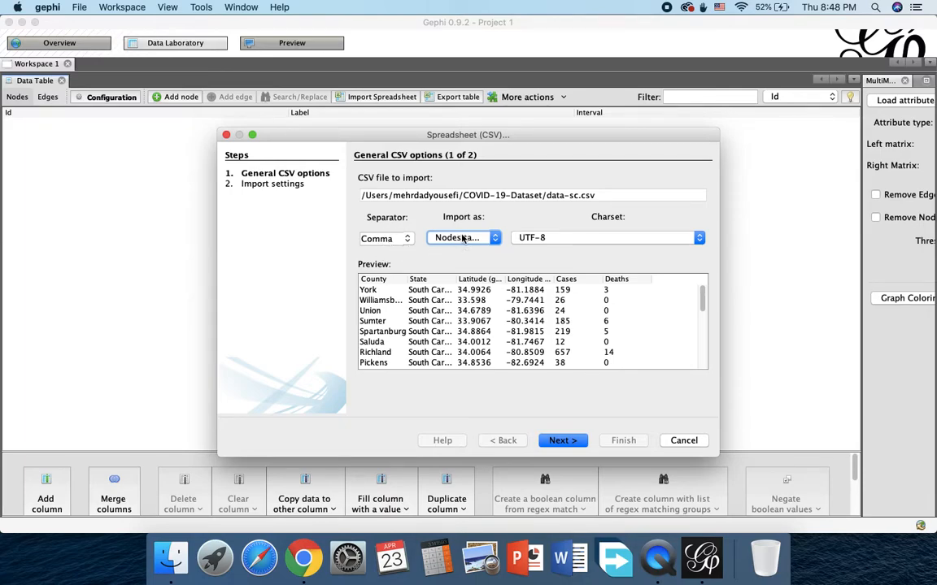
pyautogui.click(462, 237)
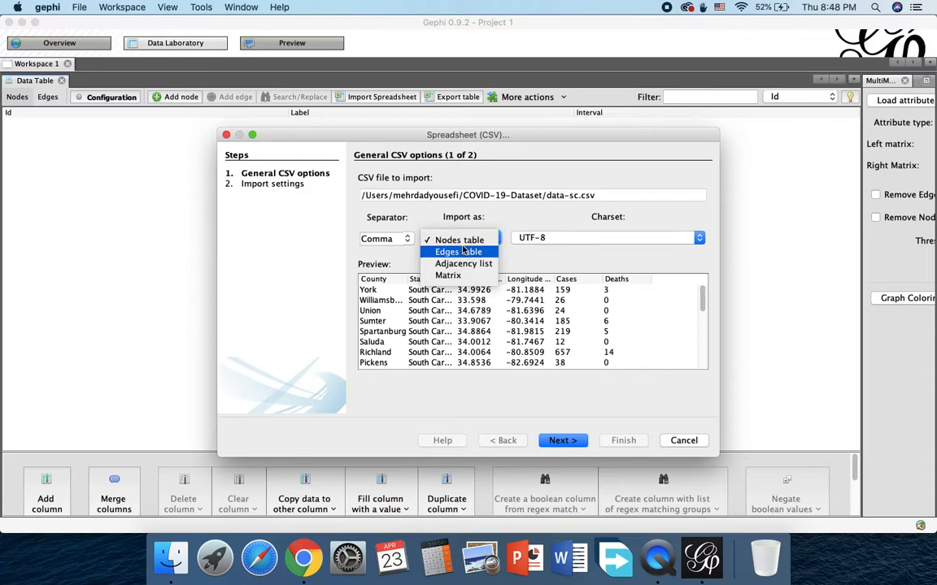
pyautogui.click(452, 241)
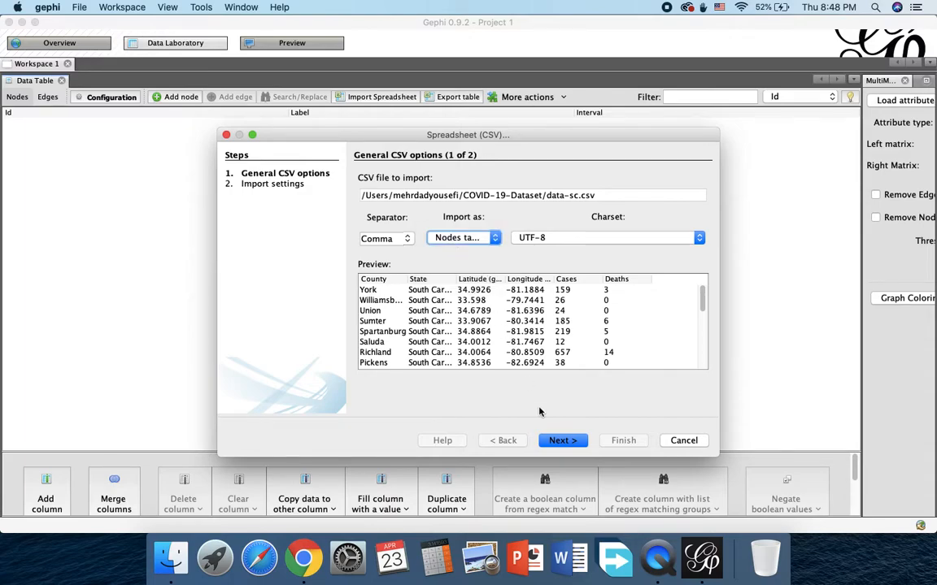
pyautogui.click(563, 441)
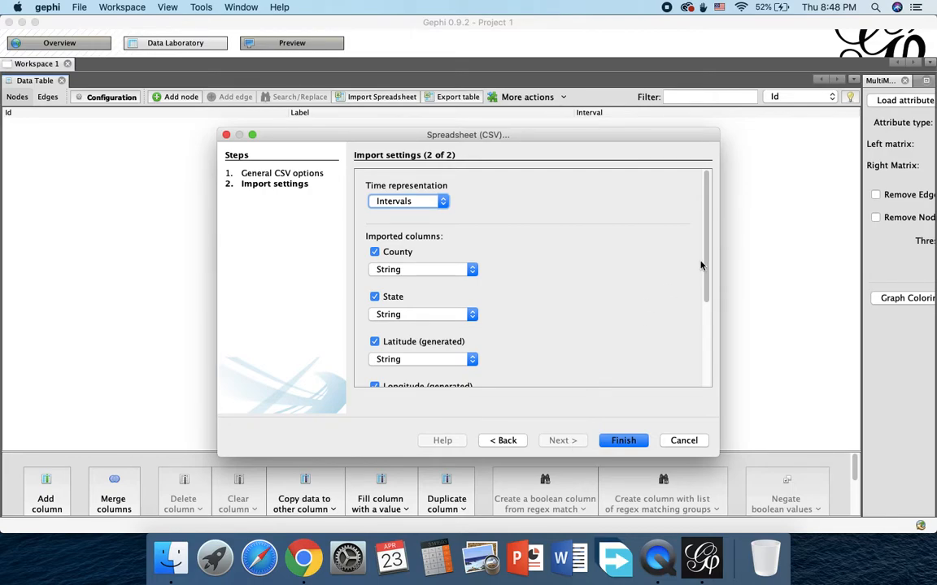
pyautogui.moveTo(706, 263); pyautogui.dragTo(708, 303)
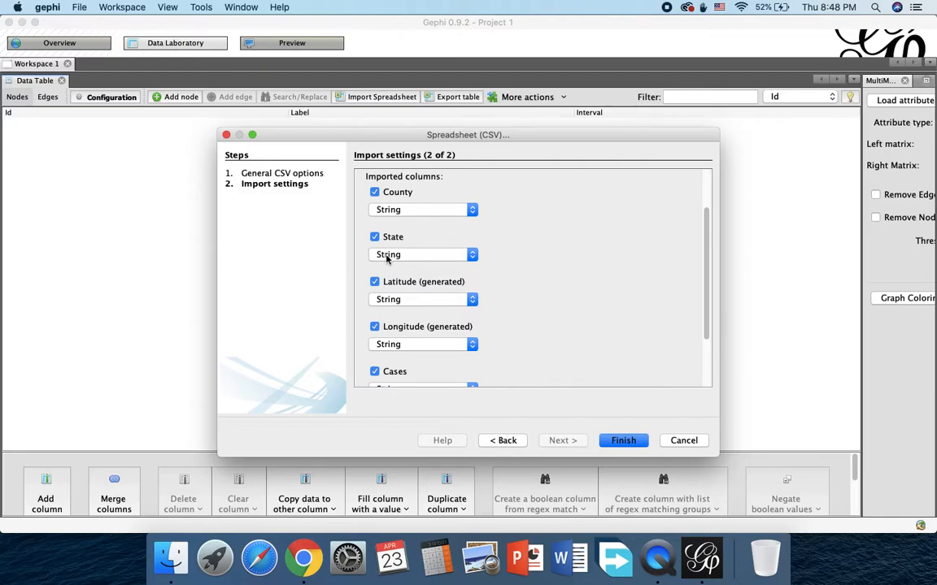
# - Set the data type of the Latitude (generated) and Longitude (generated) columns to Double
pyautogui.scroll(-1, 446, 304)
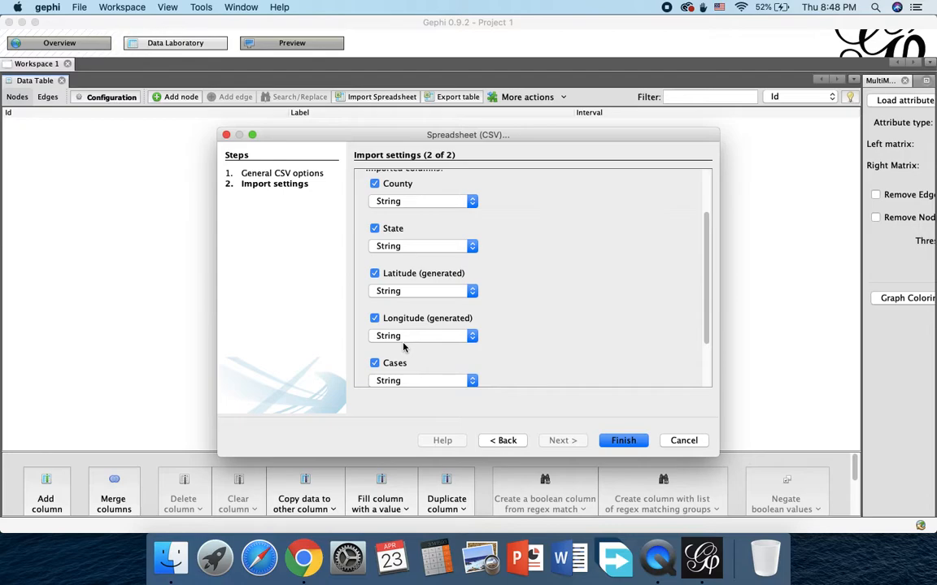
pyautogui.click(387, 290)
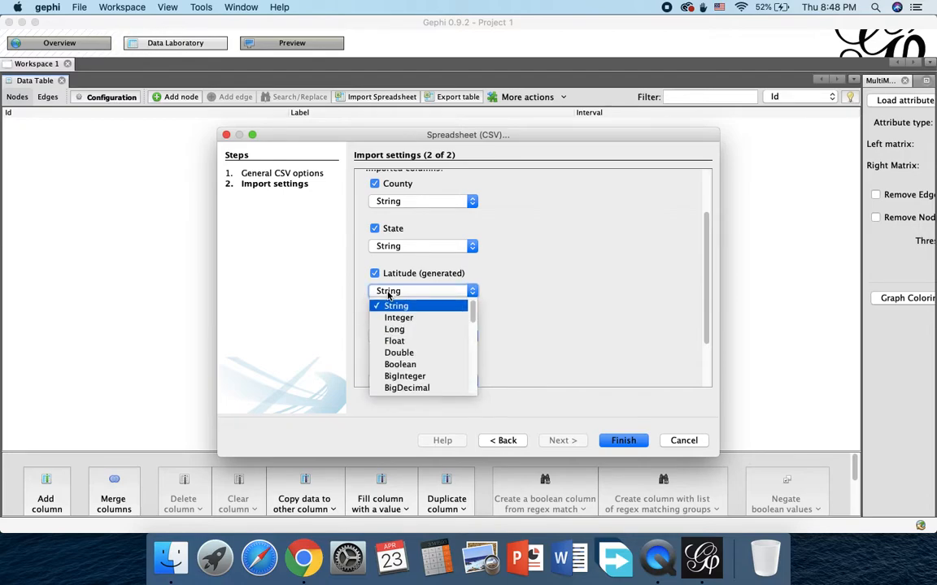
pyautogui.click(393, 353)
pyautogui.click(394, 335)
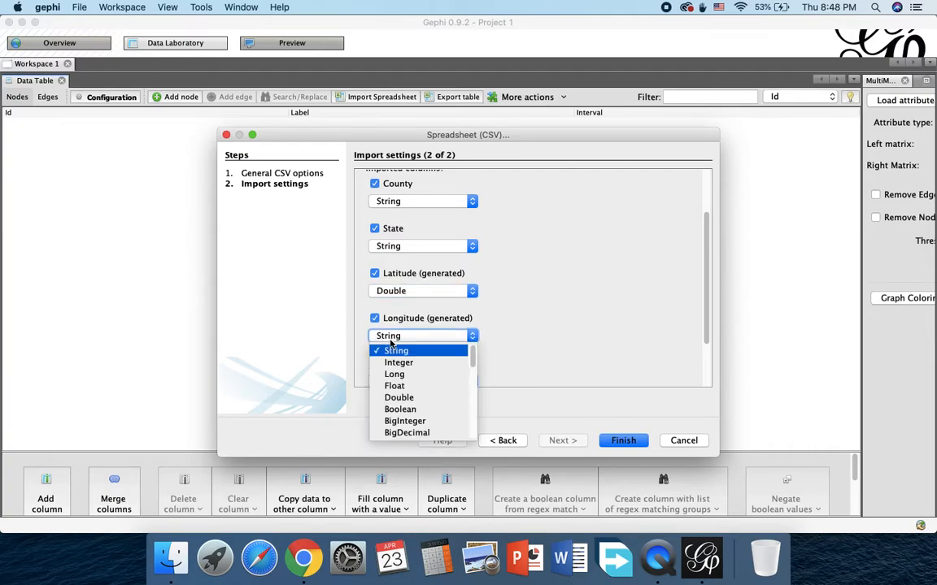
pyautogui.click(397, 396)
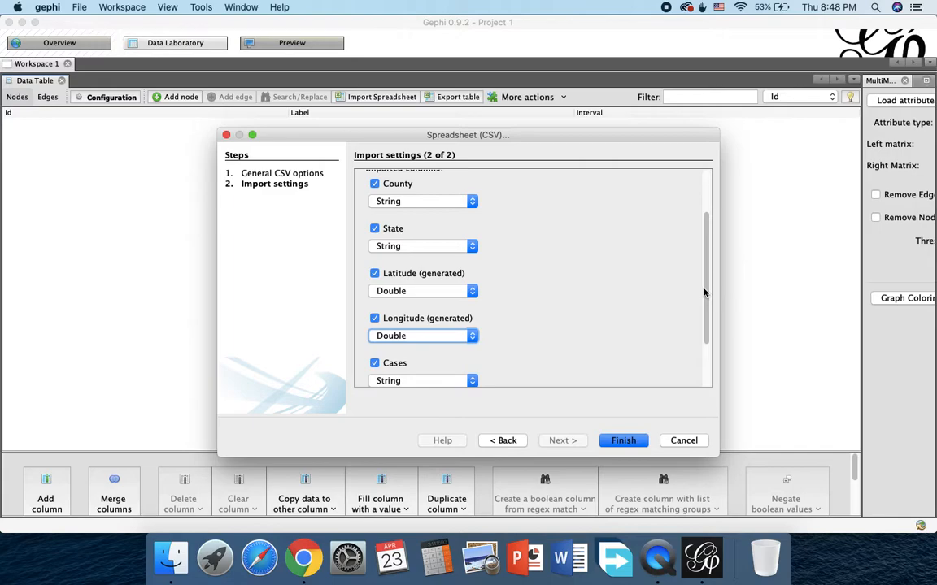
# - Set the data type of the Cases and Deaths columns to Integer
pyautogui.scroll(-3, 704, 293)
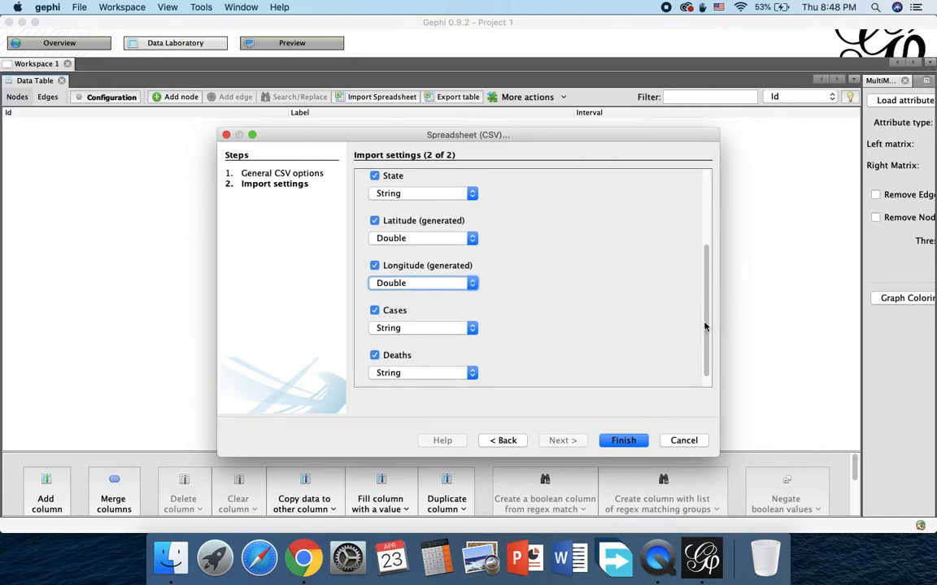
pyautogui.click(404, 313)
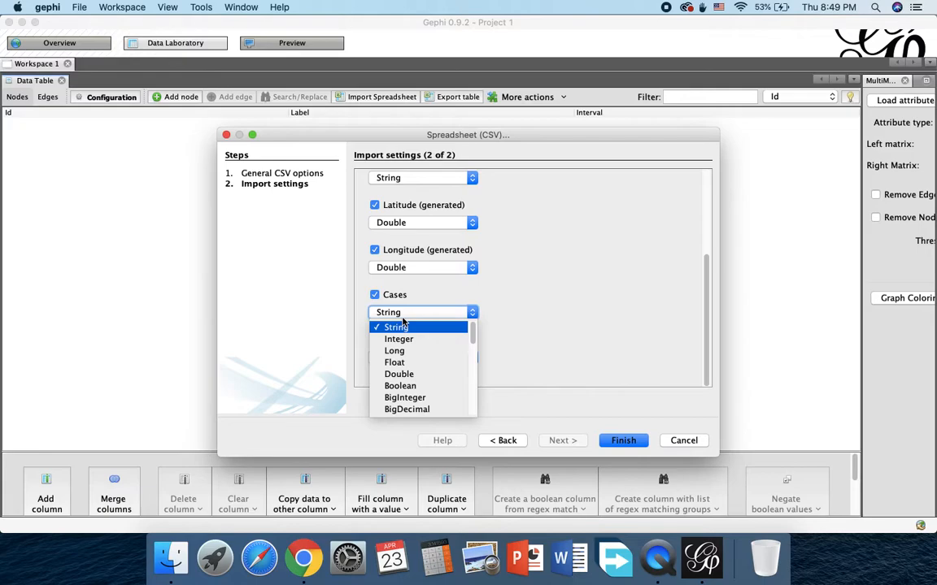
pyautogui.click(388, 339)
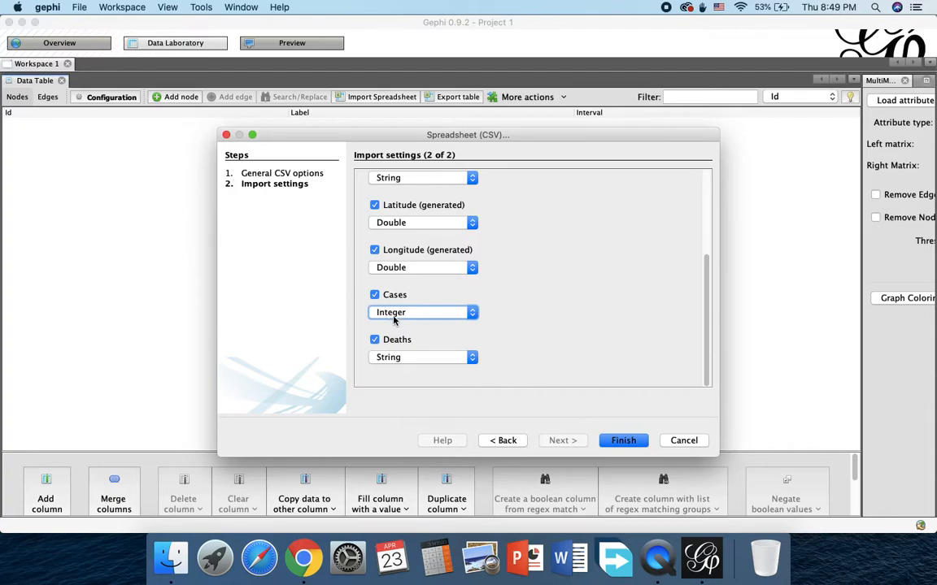
pyautogui.click(381, 359)
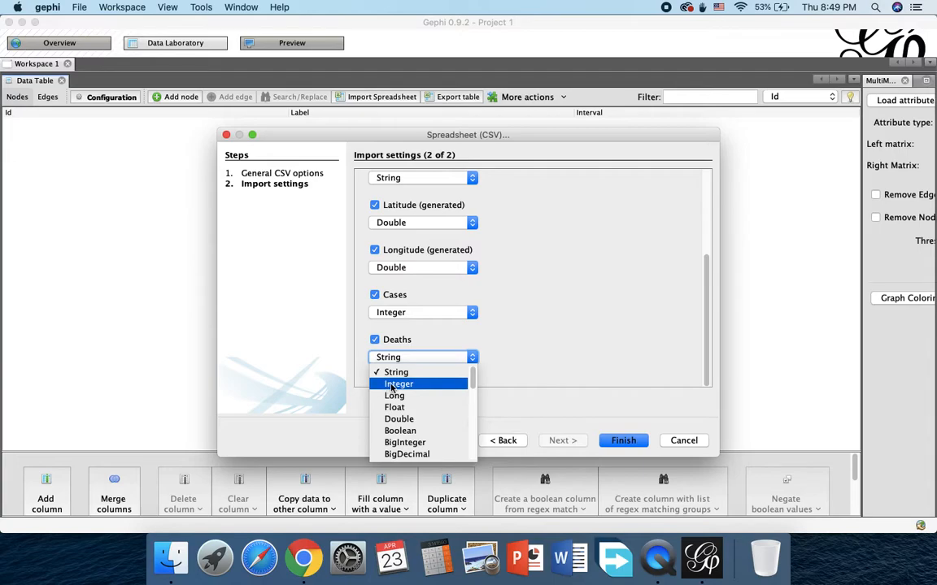
pyautogui.click(391, 386)
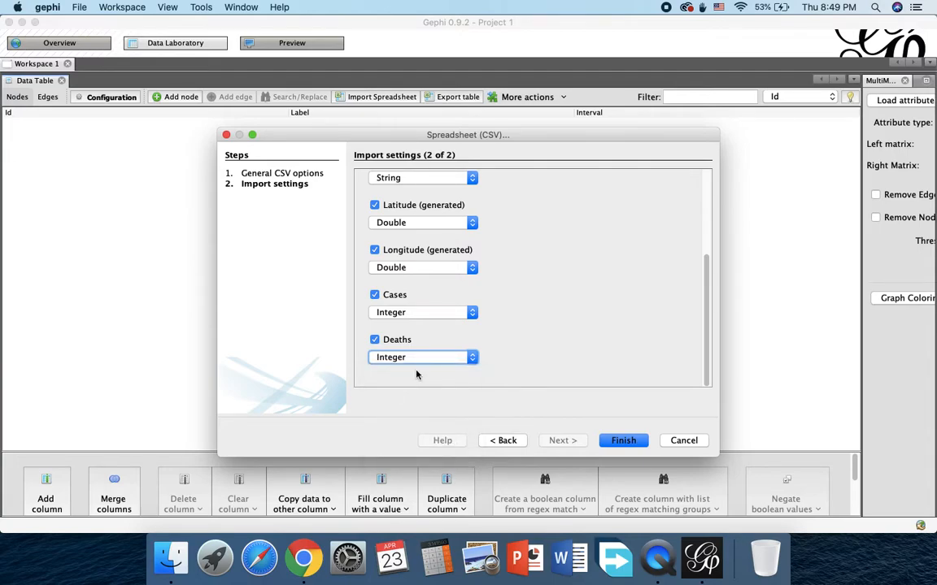
# - Finish importing the nodes into a new workspace with the Mixed graph type and show the graph overview
pyautogui.scroll(2, 429, 260)
pyautogui.scroll(8, 429, 260)
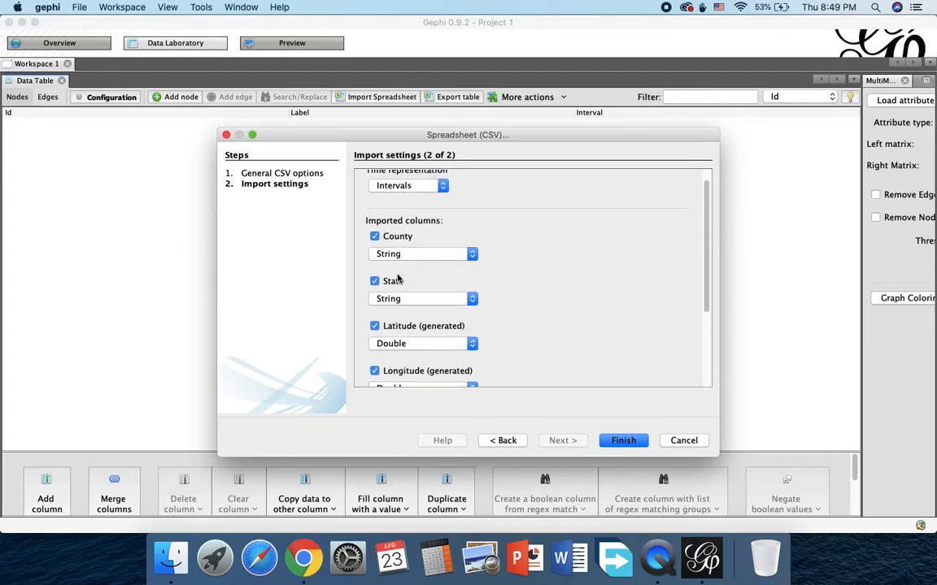
pyautogui.scroll(-1, 402, 295)
pyautogui.scroll(-1, 403, 296)
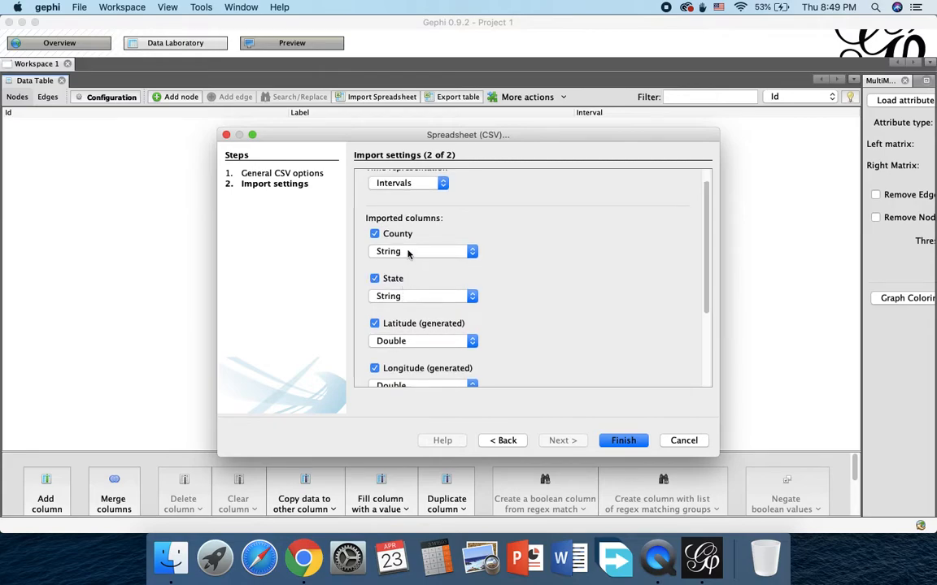
pyautogui.scroll(-5, 406, 318)
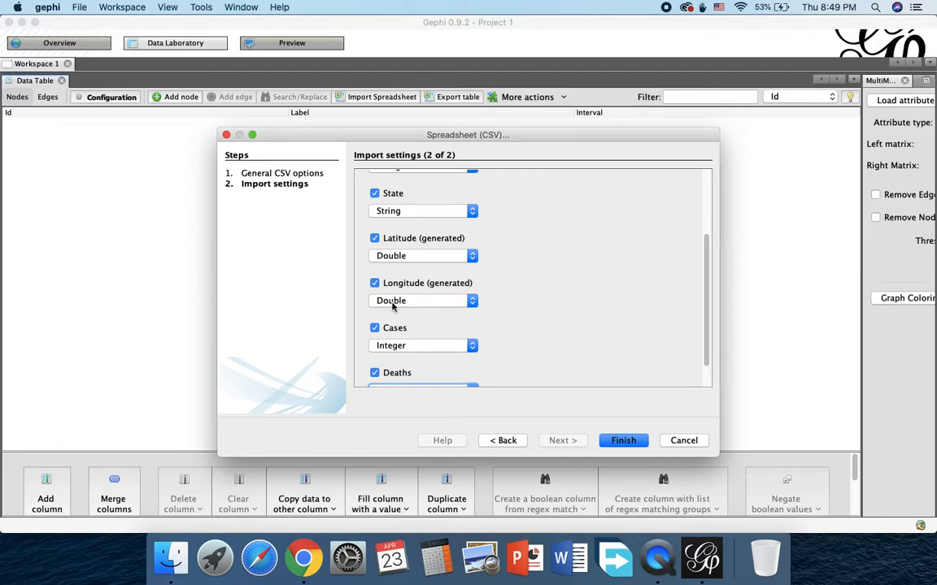
pyautogui.scroll(-1, 397, 308)
pyautogui.scroll(-1, 396, 309)
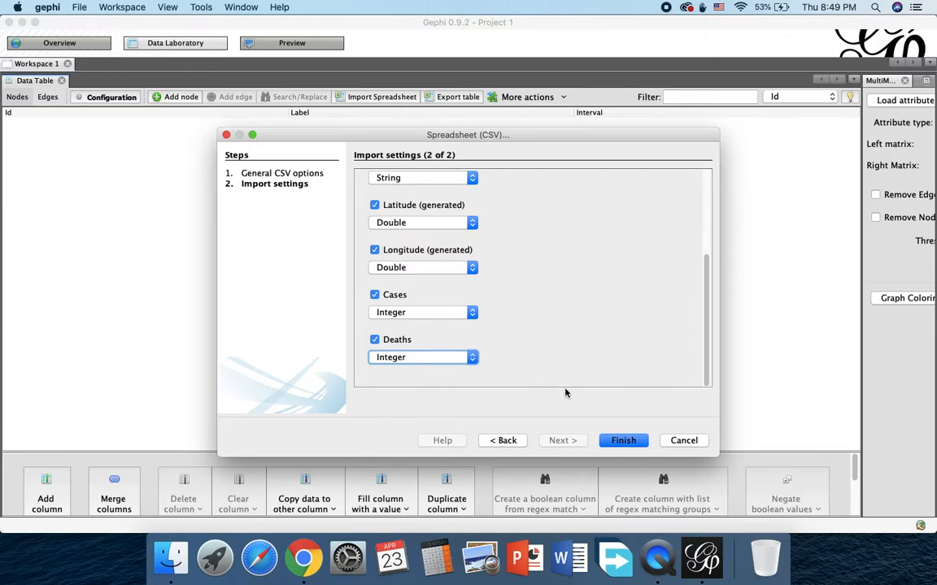
pyautogui.click(621, 441)
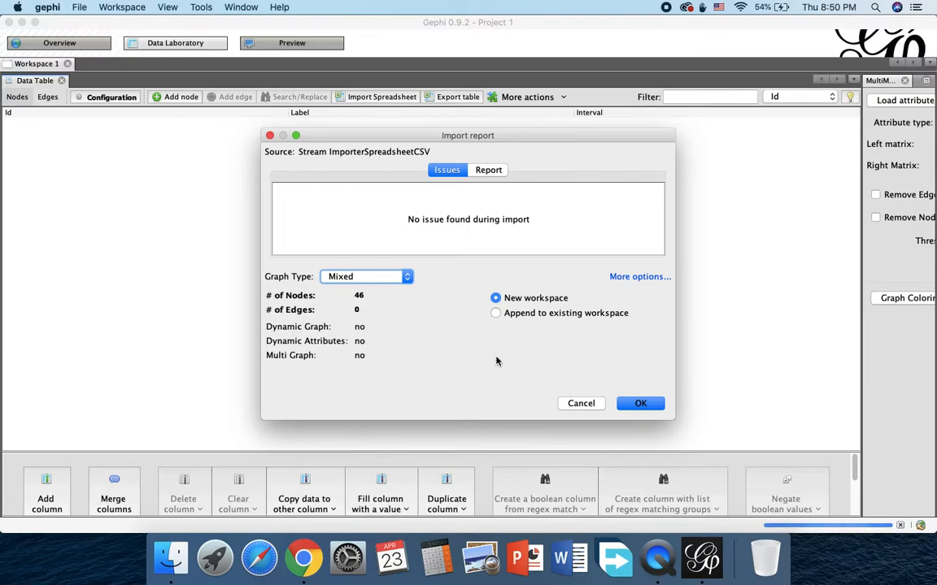
pyautogui.click(629, 409)
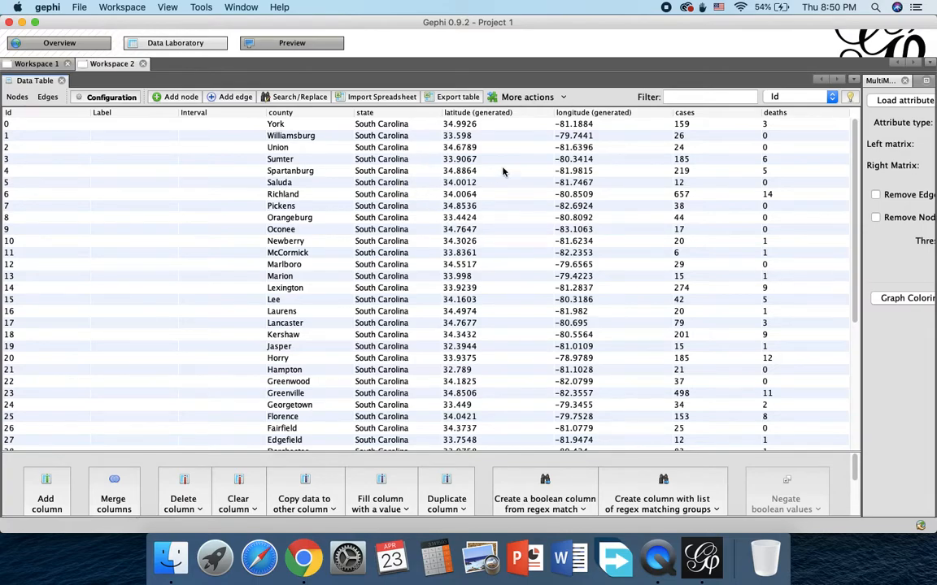
pyautogui.click(57, 47)
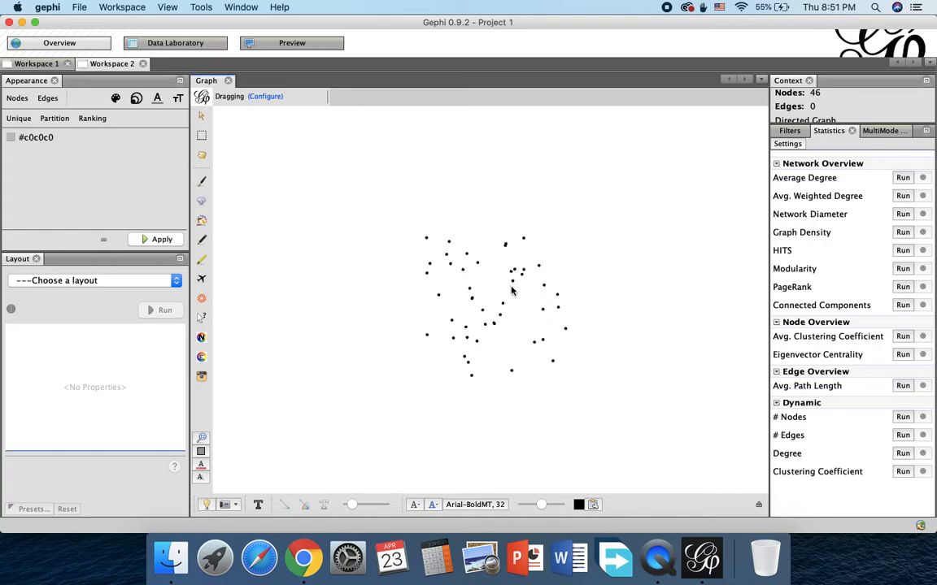
# - Check the available layouts for Geo Layout and browse the list of available plugins
pyautogui.click(43, 284)
pyautogui.scroll(-5, 51, 342)
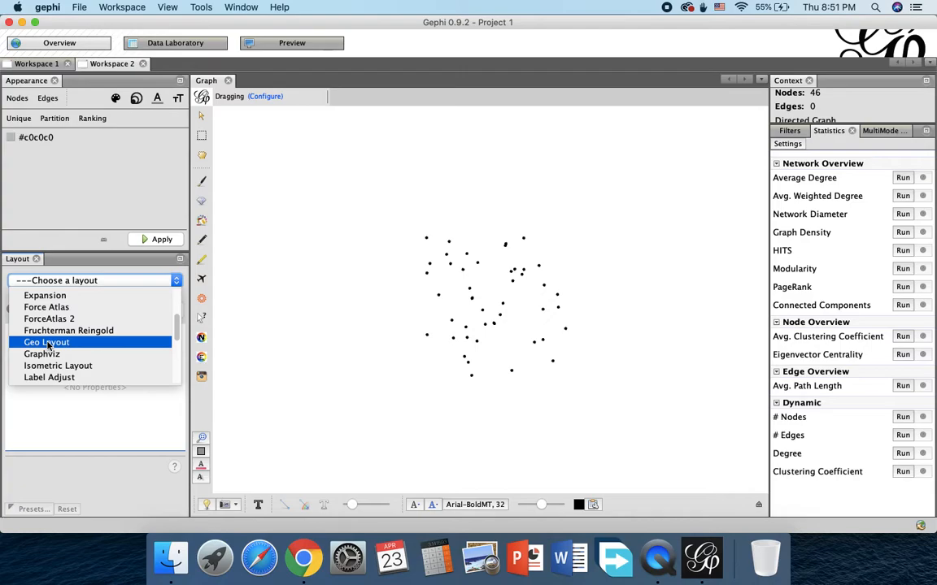
pyautogui.click(199, 7)
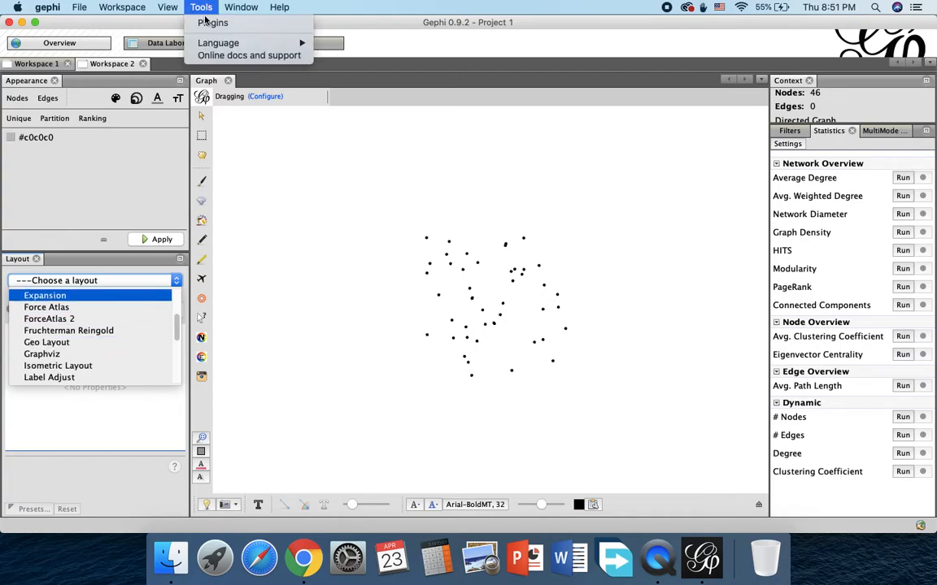
pyautogui.click(205, 22)
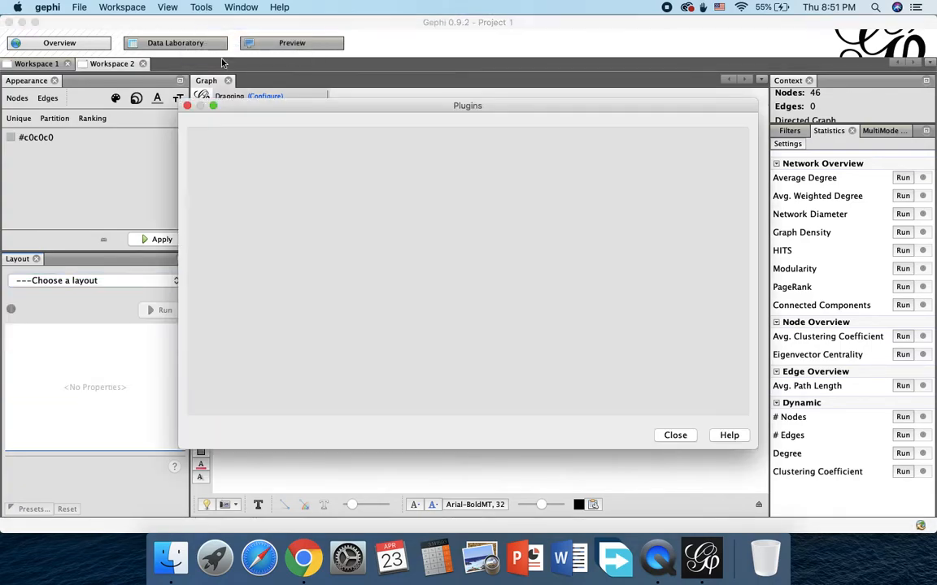
pyautogui.click(409, 127)
pyautogui.scroll(-5, 342, 279)
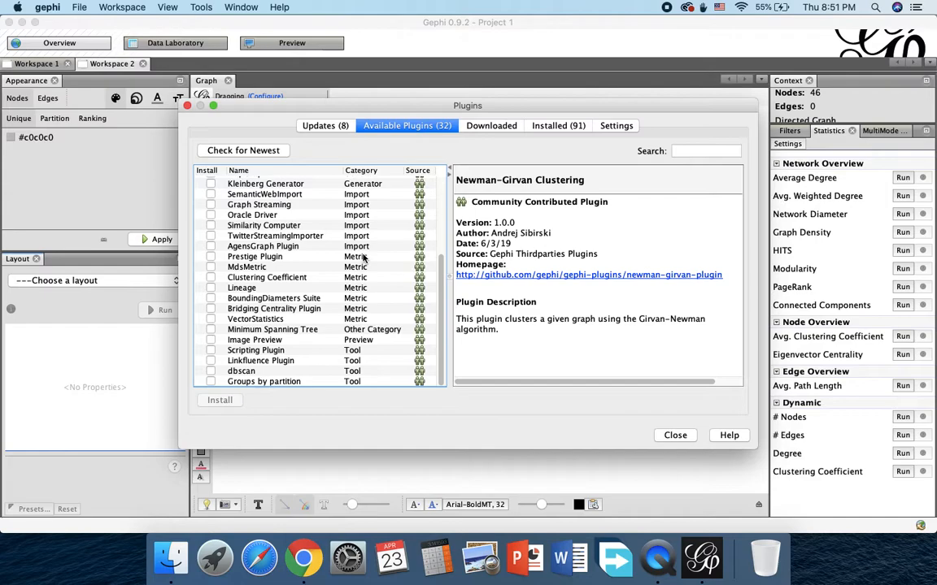
pyautogui.click(674, 436)
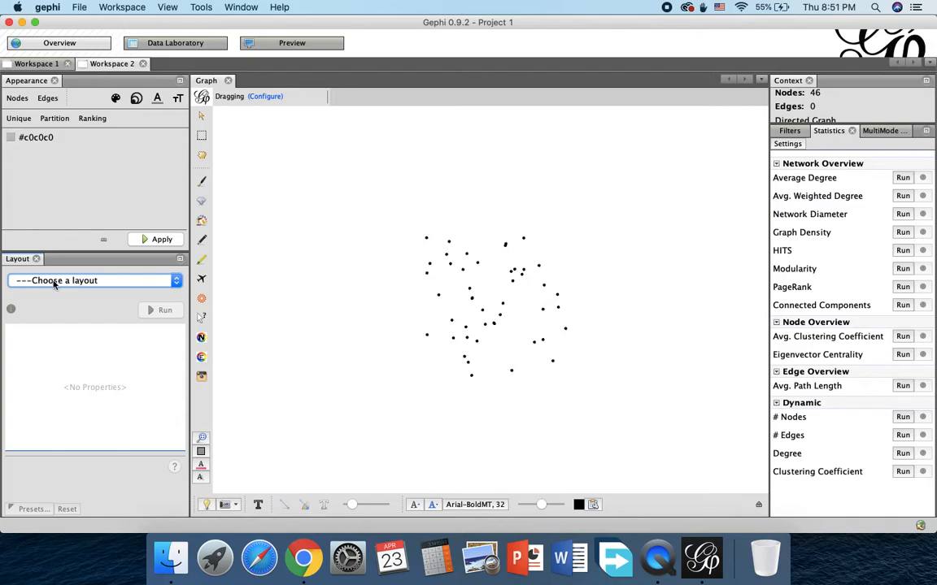
# - Choose Geo Layout as the graph layout and set its scale to 10000
pyautogui.click(72, 281)
pyautogui.scroll(-5, 61, 315)
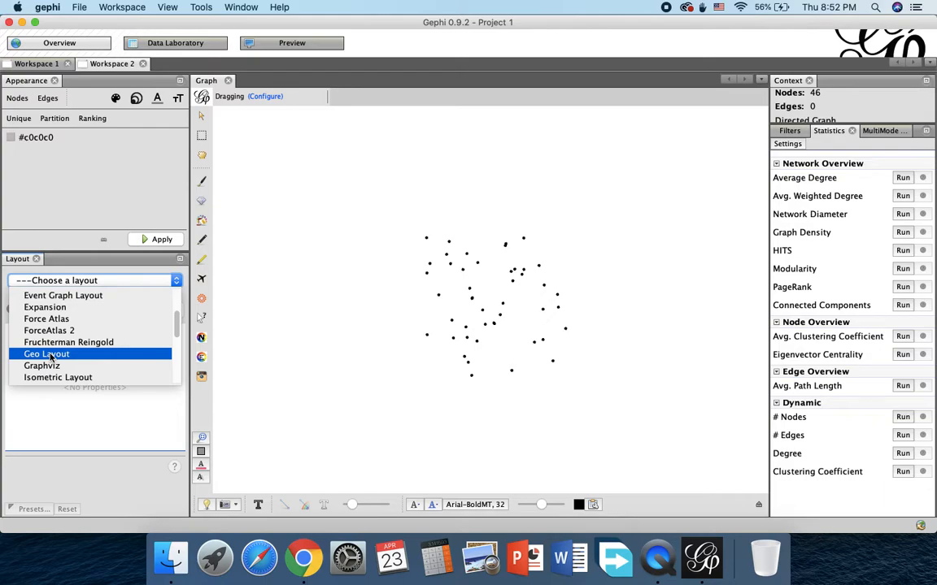
pyautogui.click(51, 355)
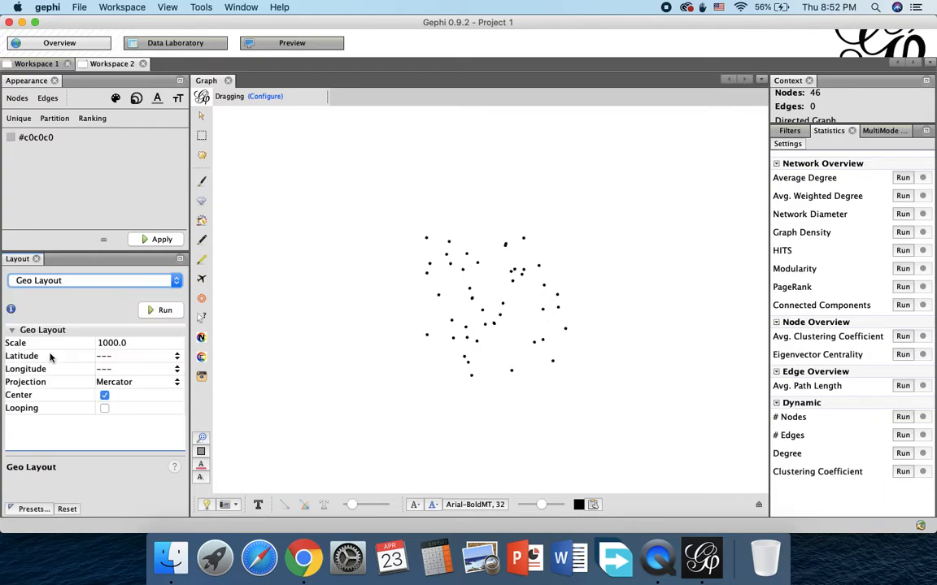
pyautogui.click(112, 346)
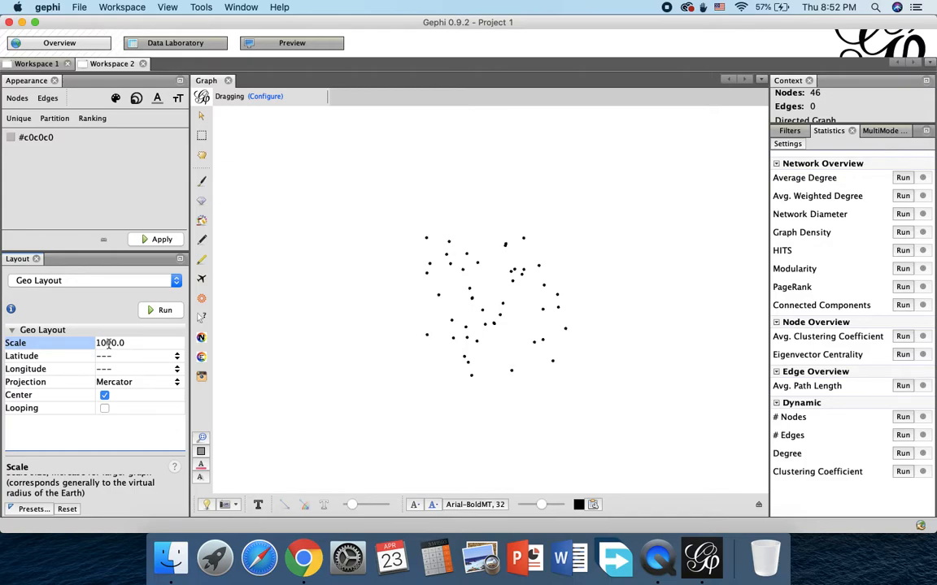
pyautogui.write('0')
# - Assign the latitude (generated) and longitude (generated) columns to Geo Layout's Latitude and Longitude, and run the layout
pyautogui.click(122, 357)
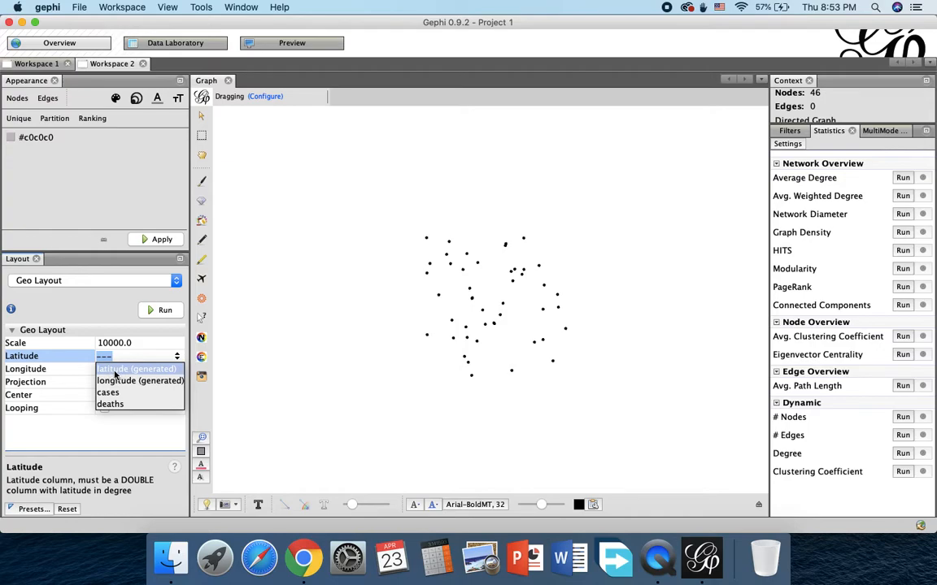
pyautogui.click(104, 370)
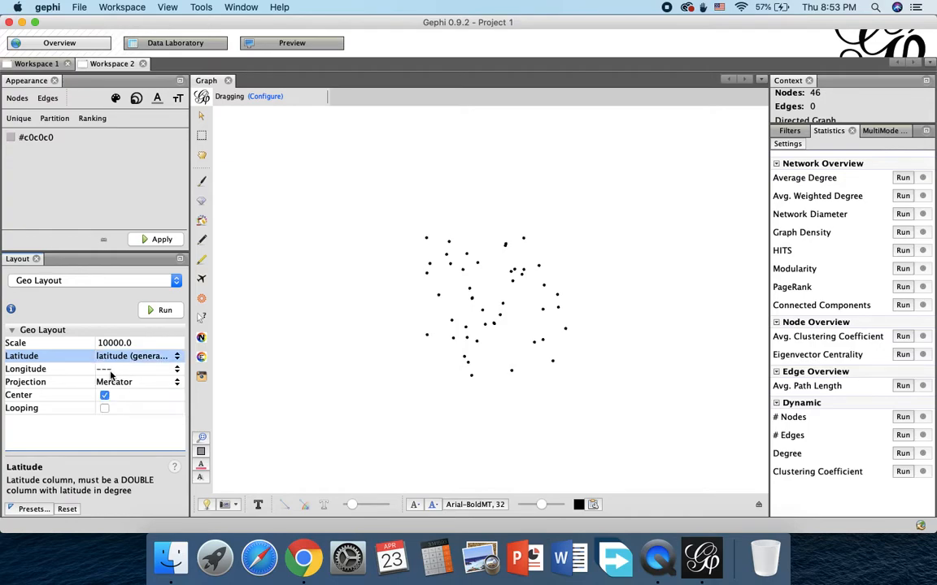
pyautogui.click(118, 368)
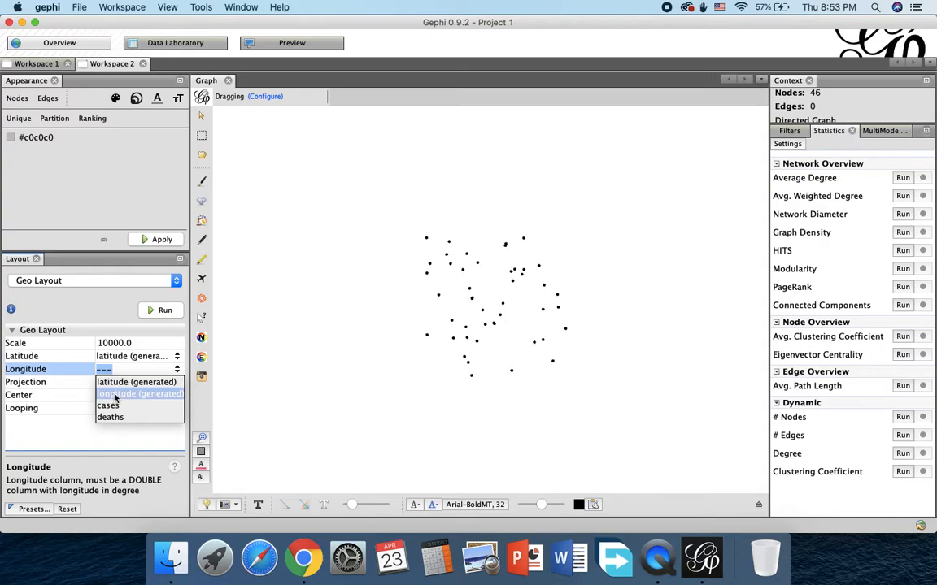
pyautogui.click(115, 395)
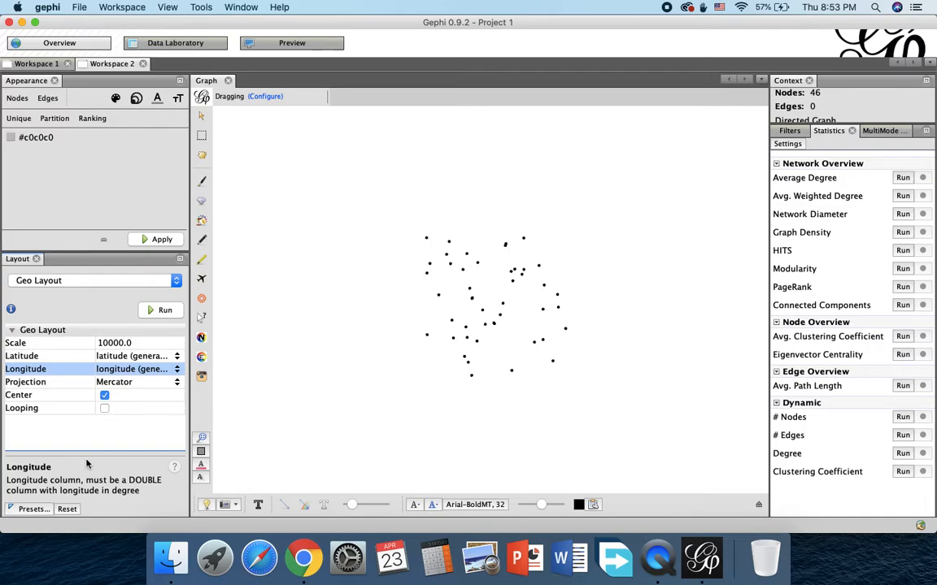
pyautogui.click(159, 311)
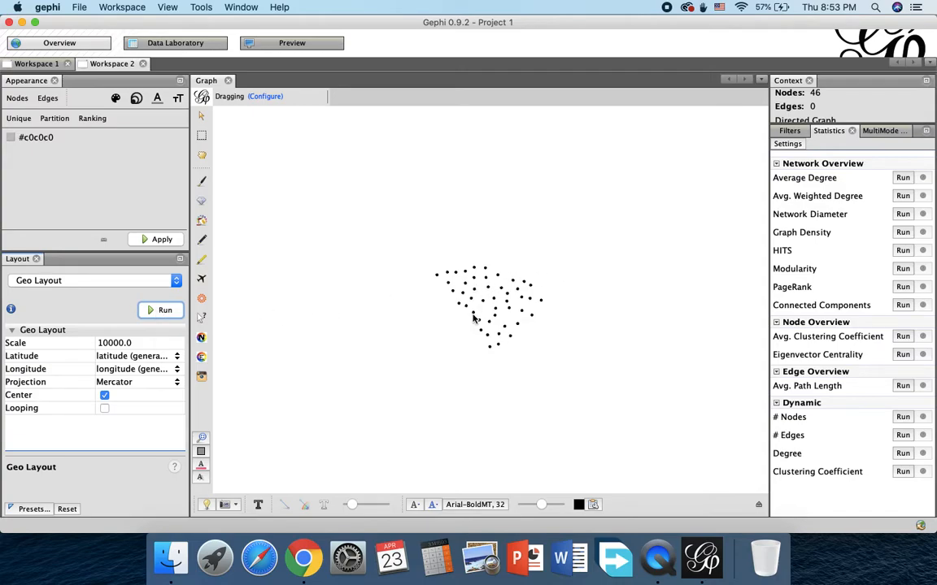
pyautogui.scroll(6, 480, 283)
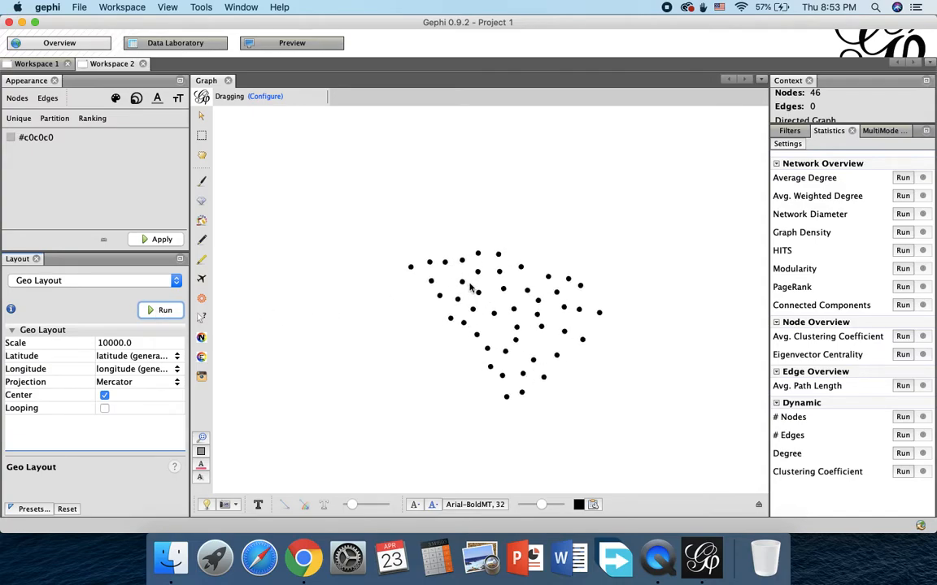
pyautogui.scroll(2, 470, 287)
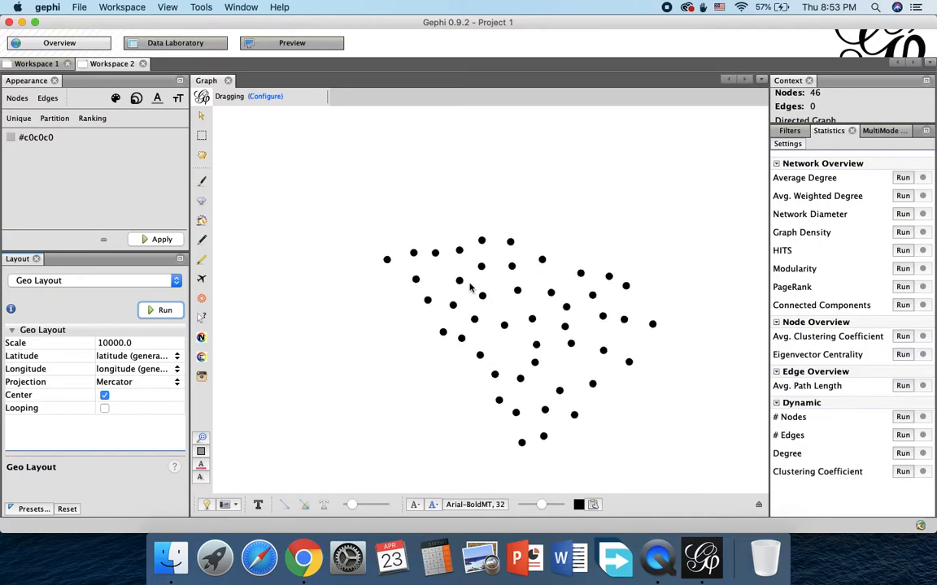
pyautogui.scroll(3, 469, 287)
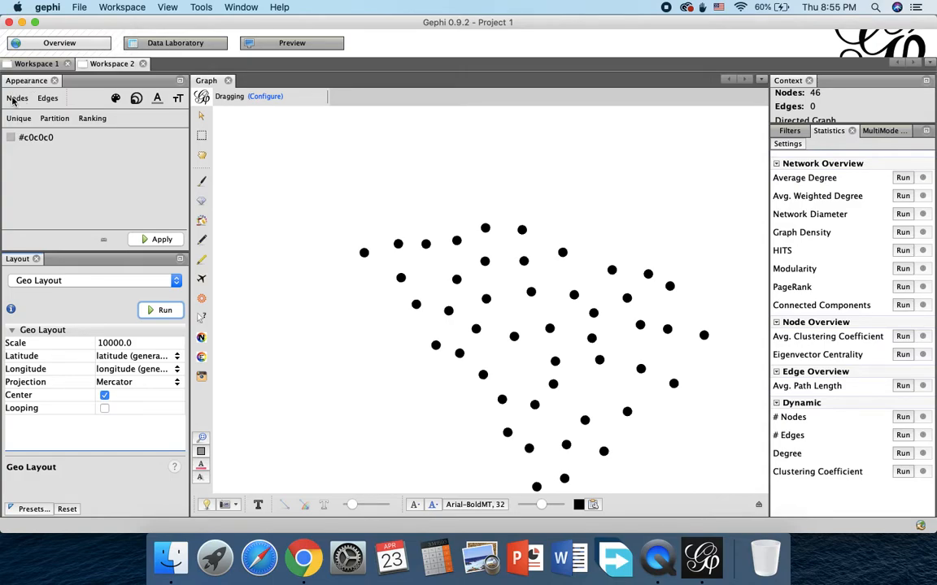
# - Color the nodes by a ranking on cases using the default red-yellow-blue palette and apply it
pyautogui.click(92, 120)
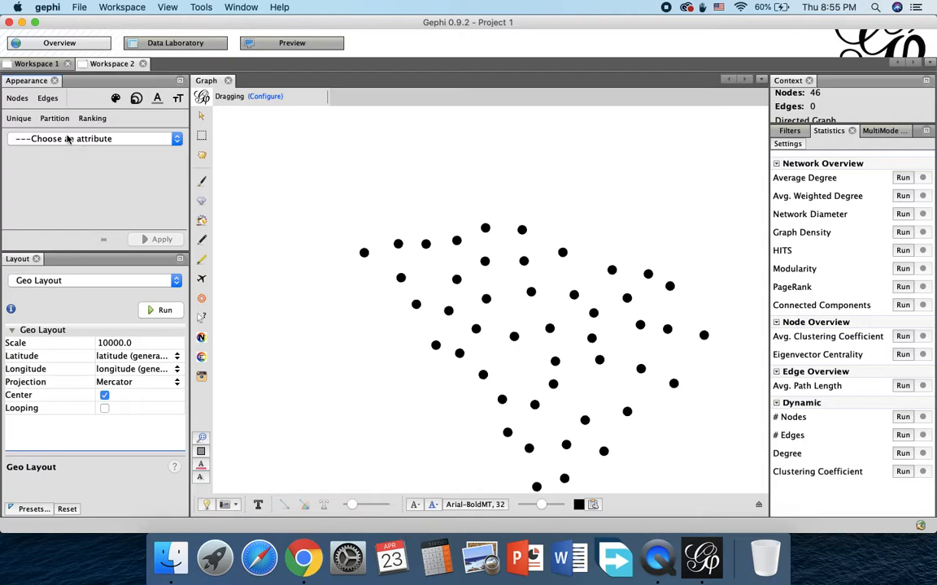
pyautogui.click(68, 139)
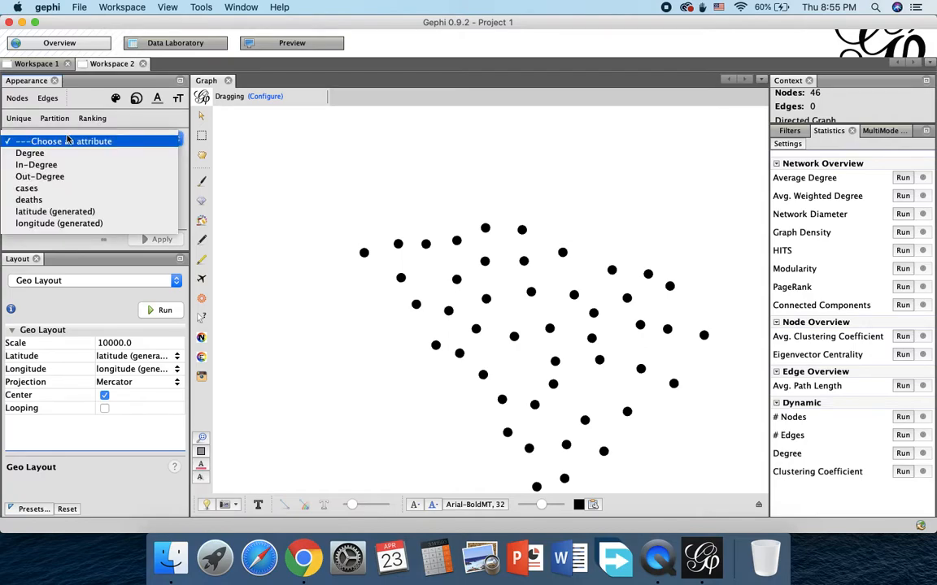
pyautogui.click(28, 192)
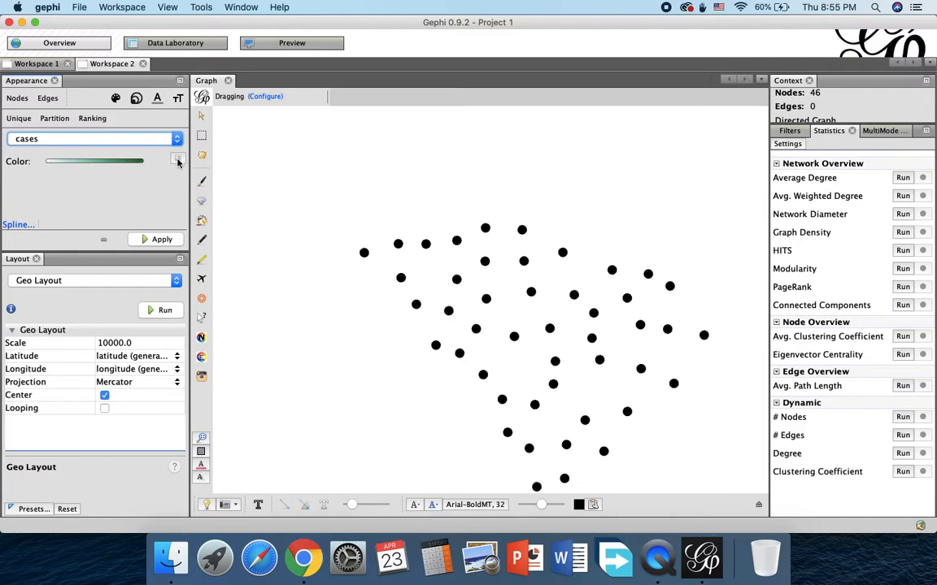
pyautogui.click(176, 159)
pyautogui.moveTo(149, 164)
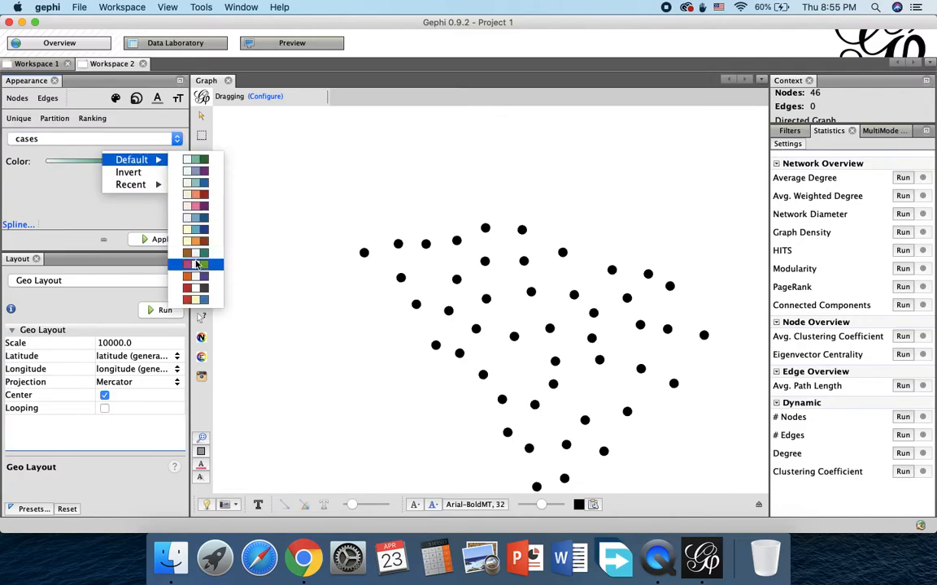
pyautogui.click(194, 302)
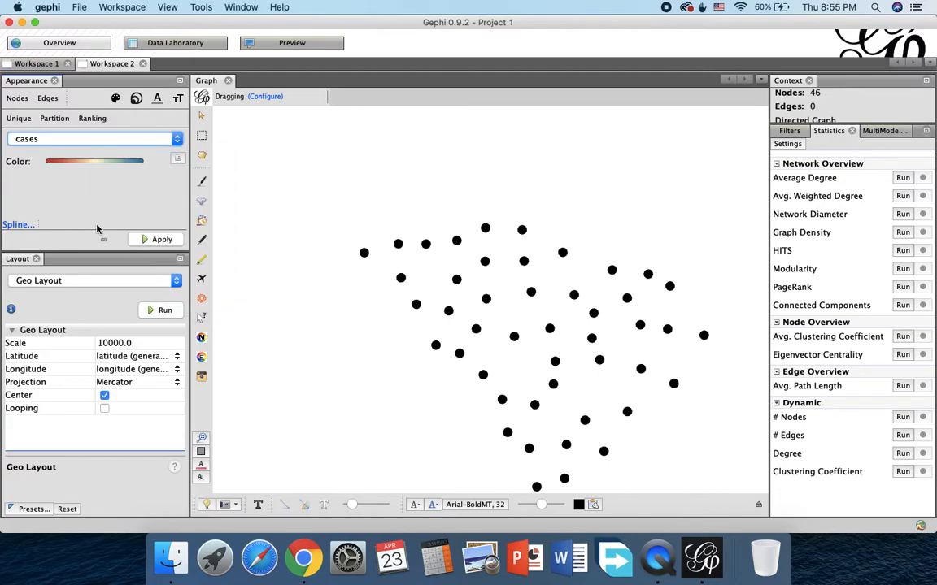
pyautogui.click(161, 240)
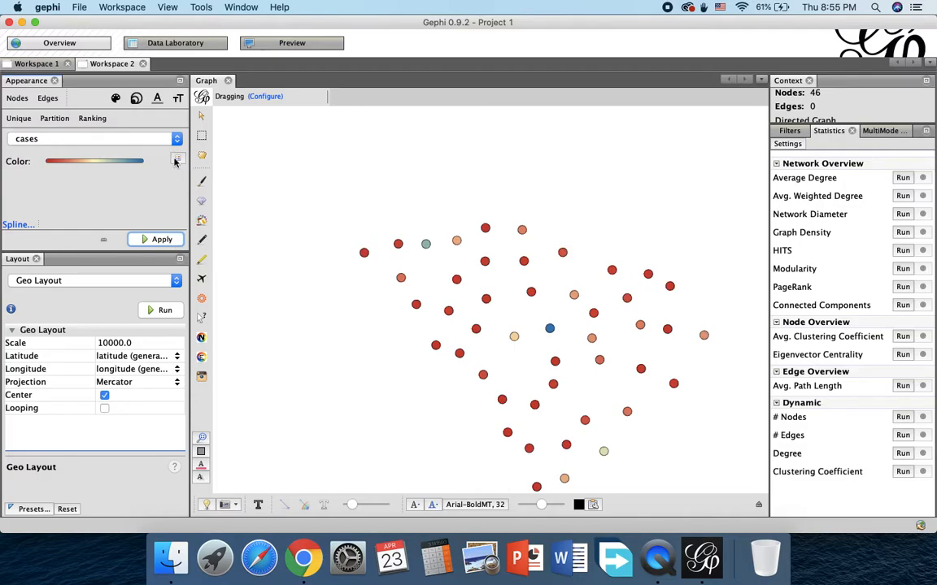
# - Invert the cases color gradient so it runs from blue for low values to red for high values, and apply it
pyautogui.moveTo(54, 165)
pyautogui.click(177, 157)
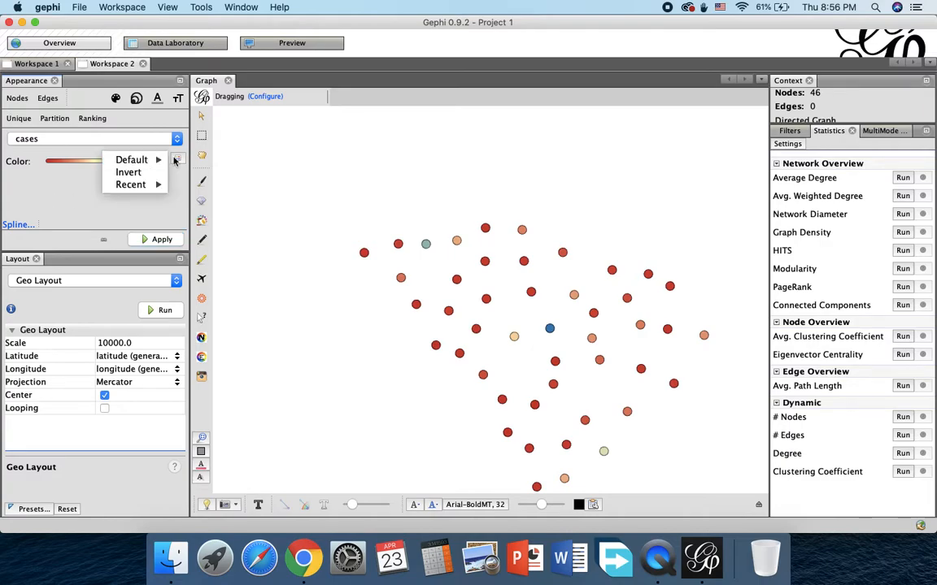
pyautogui.click(129, 173)
pyautogui.click(176, 158)
pyautogui.click(124, 173)
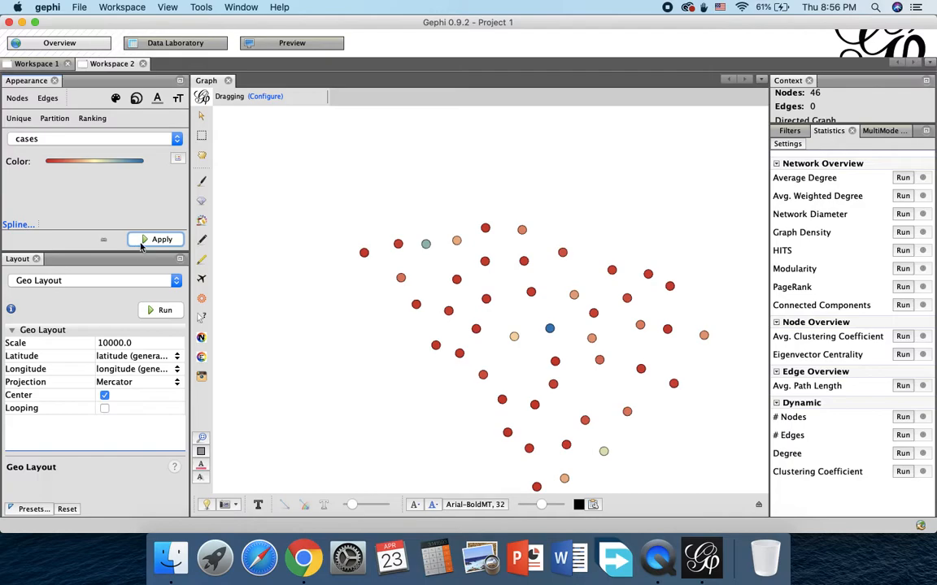
pyautogui.click(177, 158)
pyautogui.click(146, 173)
pyautogui.click(154, 239)
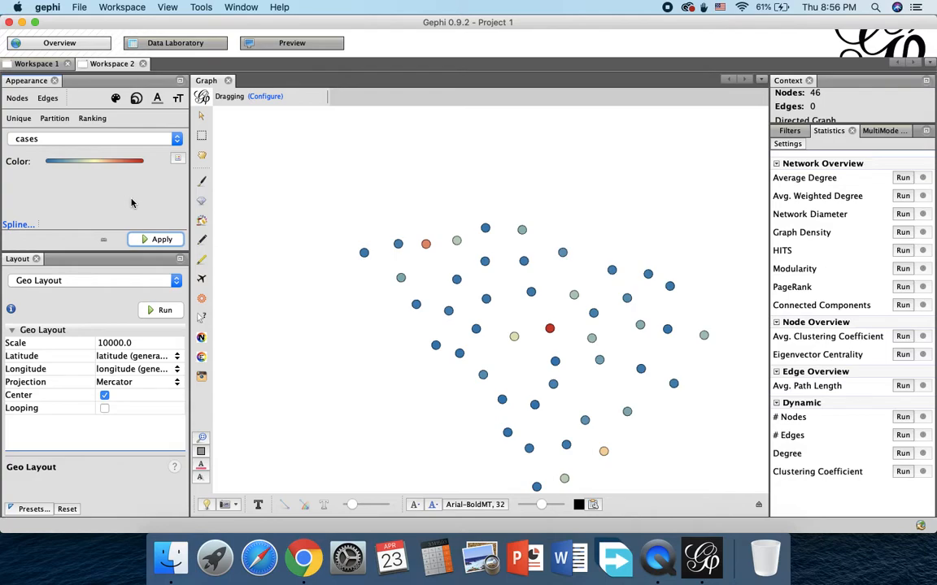
# - Set the color ranking's spline to the third template, the moderately rising curve, and apply it to the nodes
pyautogui.click(8, 227)
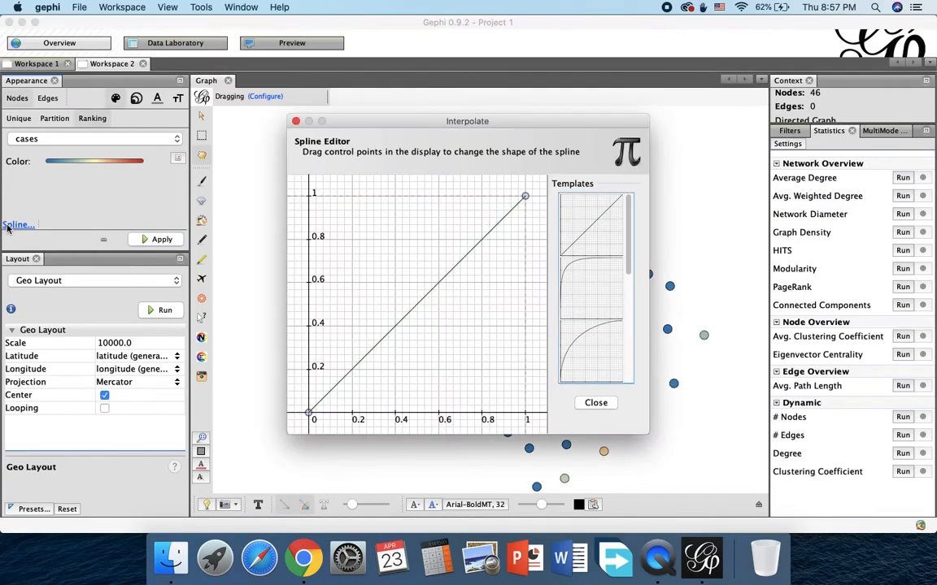
pyautogui.click(295, 121)
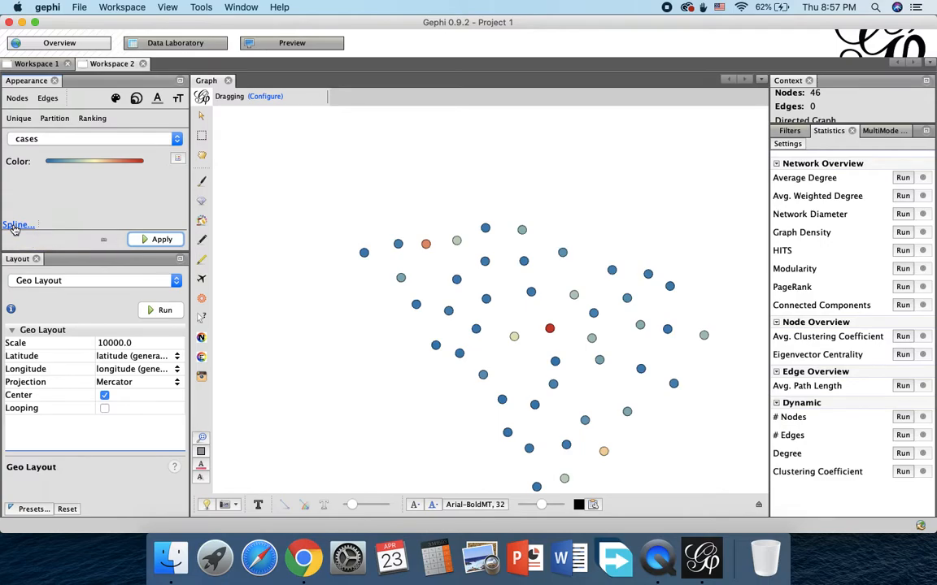
pyautogui.click(16, 225)
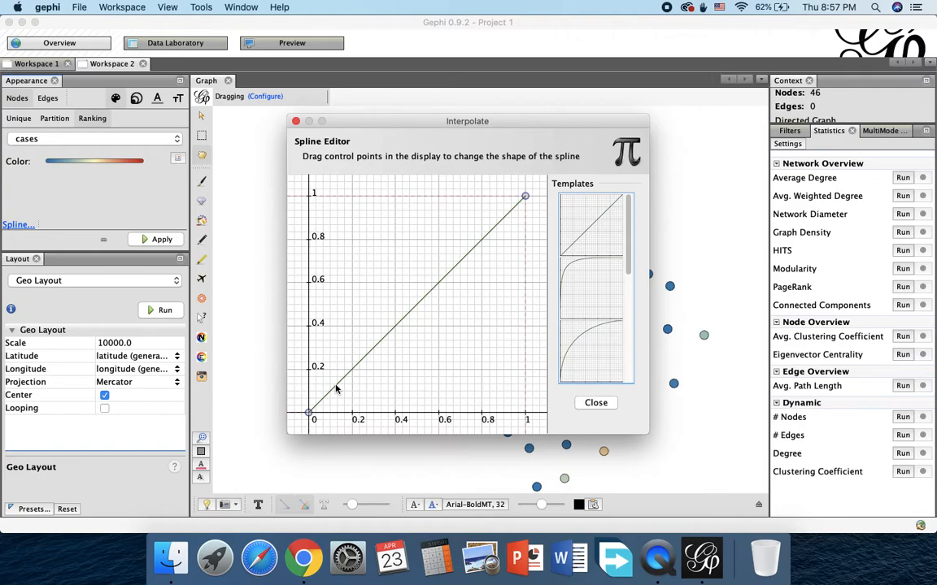
pyautogui.scroll(-2, 581, 303)
pyautogui.scroll(2, 581, 302)
pyautogui.click(585, 290)
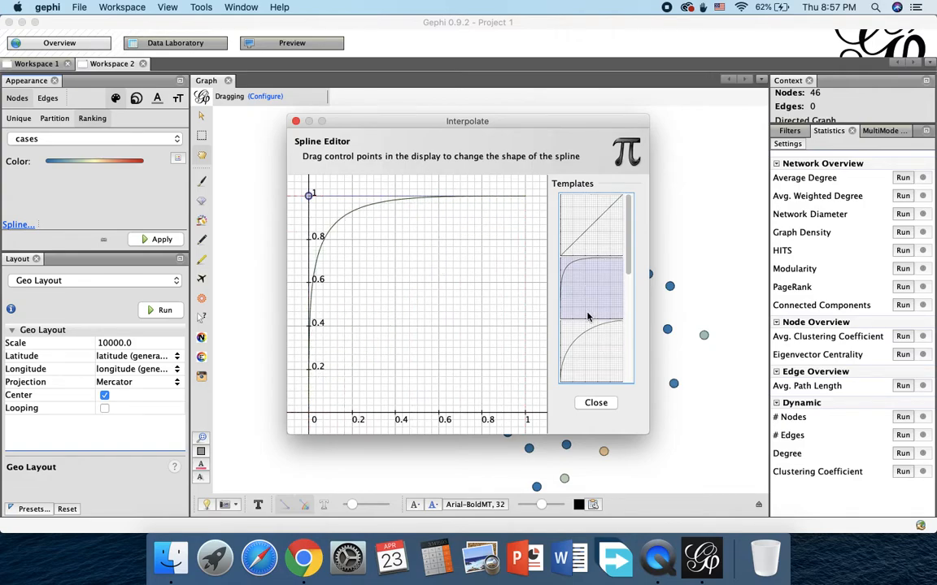
pyautogui.click(585, 348)
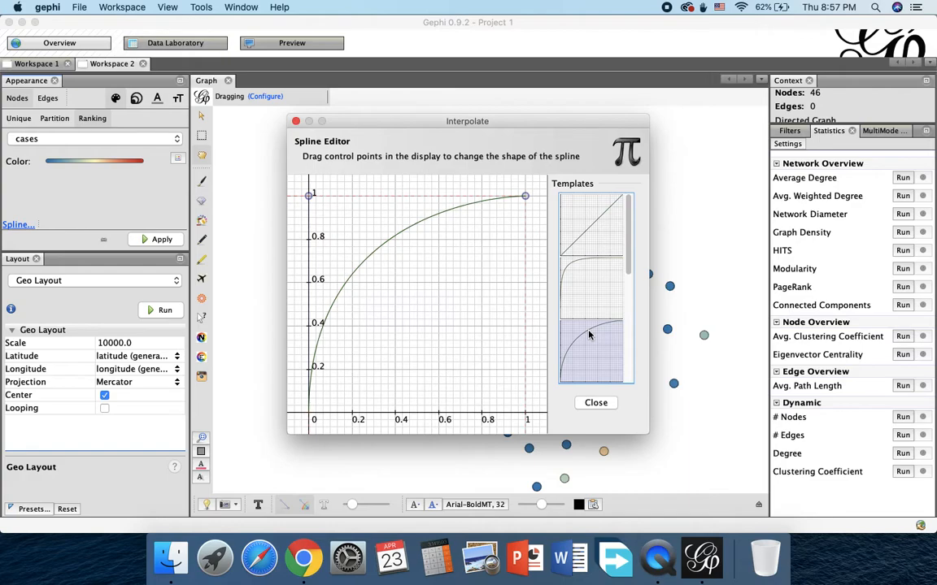
pyautogui.scroll(-5, 590, 335)
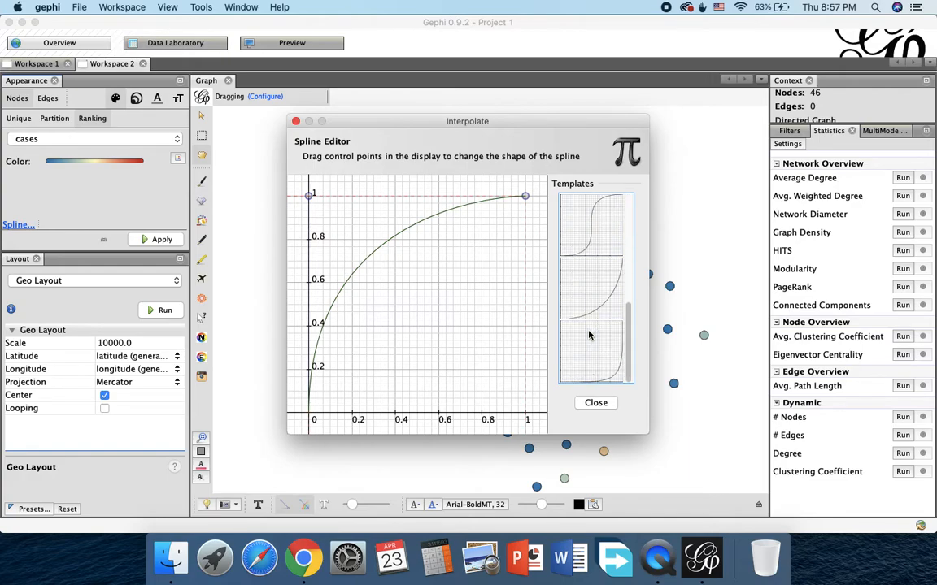
pyautogui.scroll(5, 590, 335)
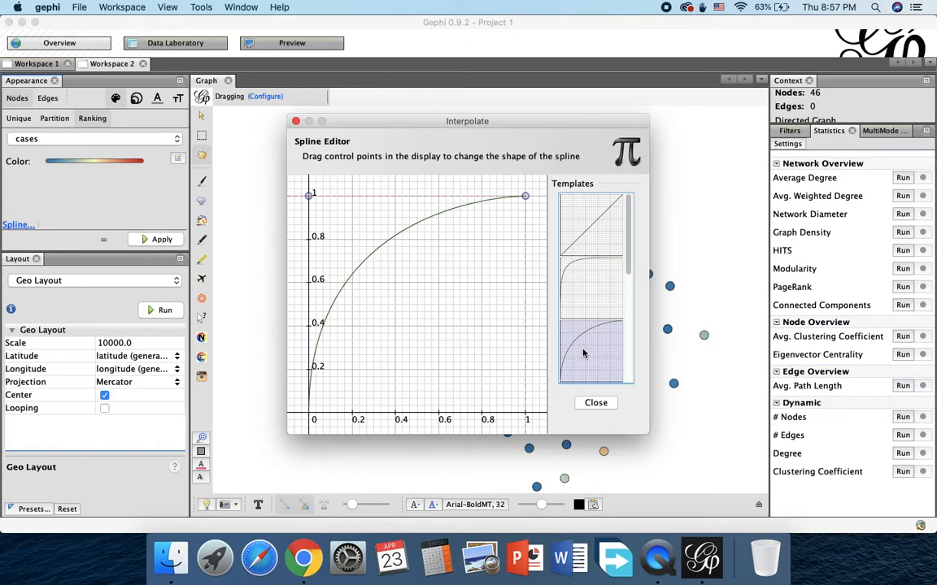
pyautogui.scroll(-5, 583, 352)
pyautogui.scroll(5, 583, 353)
pyautogui.click(588, 402)
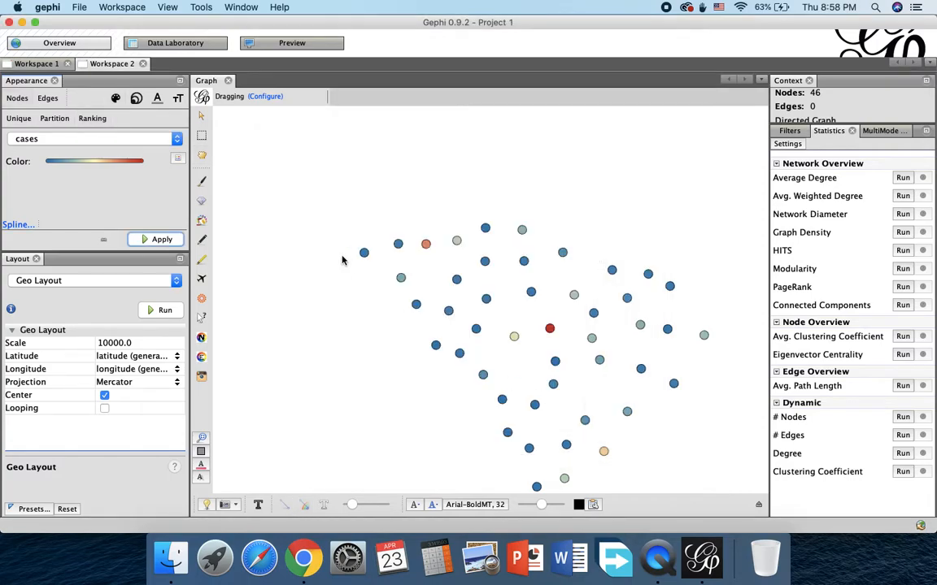
pyautogui.click(163, 240)
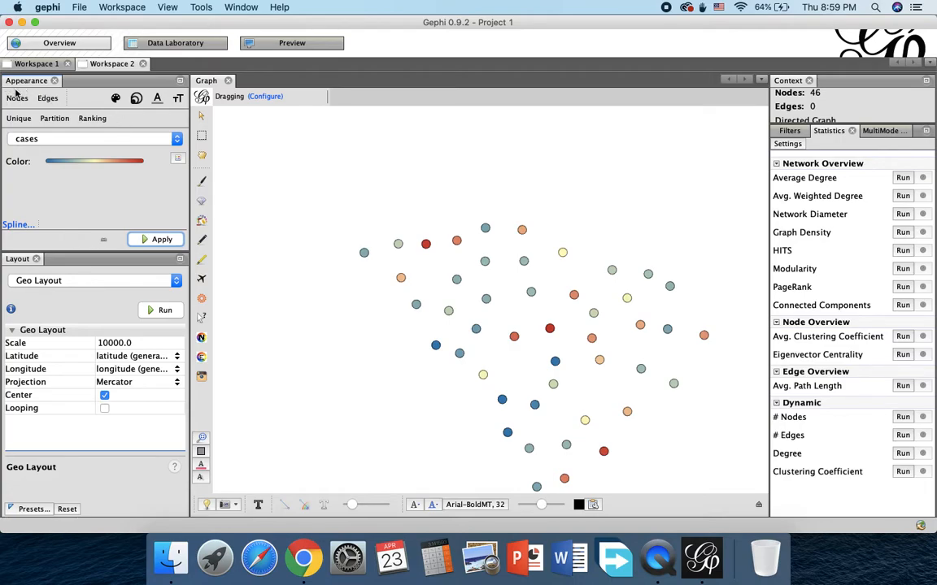
# - Switch the node appearance to size and rank it by the deaths attribute
pyautogui.click(135, 99)
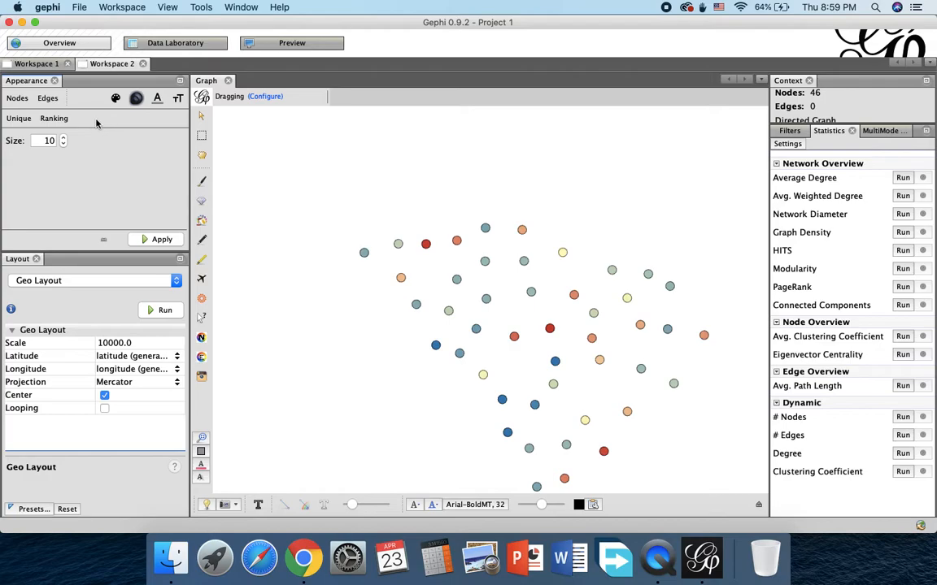
pyautogui.click(50, 118)
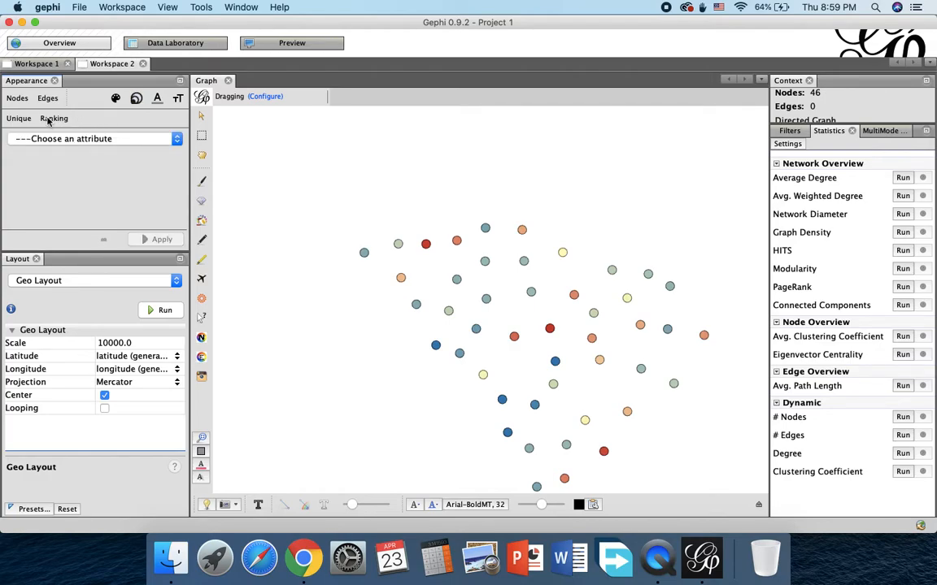
pyautogui.click(79, 143)
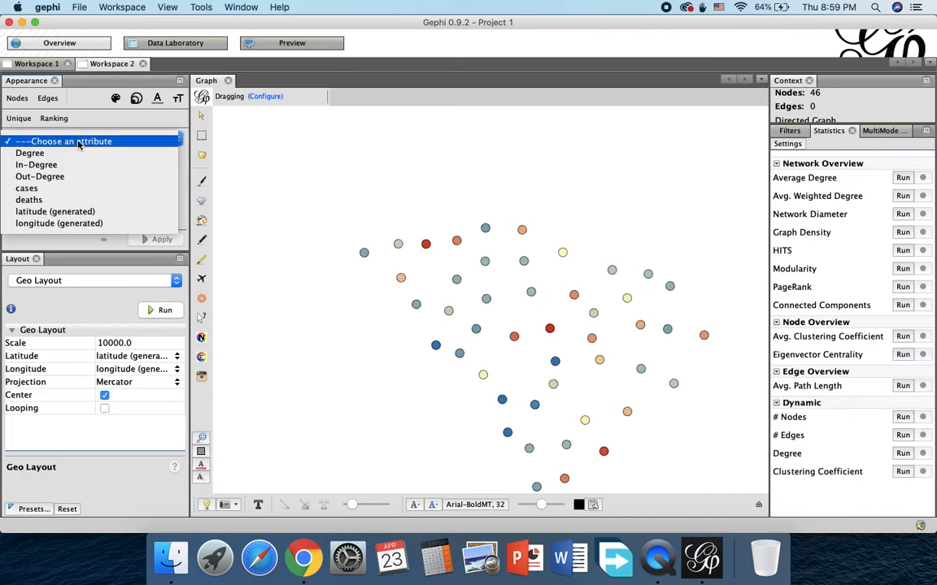
pyautogui.click(29, 201)
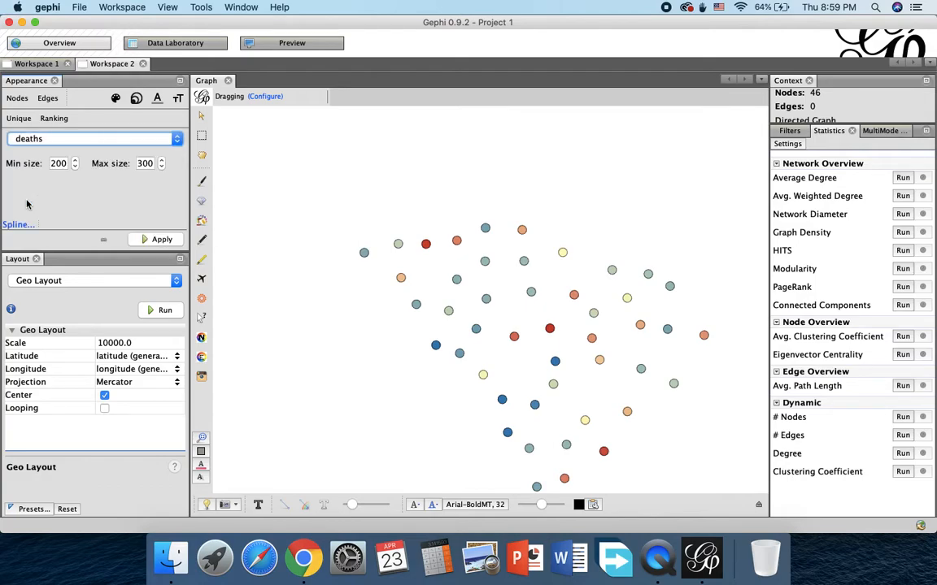
# - Set the node size range to a minimum of 10 and a maximum of 100, and apply it
pyautogui.doubleClick(58, 160)
pyautogui.write('10')
pyautogui.press('Tab')
pyautogui.write('1')
pyautogui.press('Delete')
pyautogui.press('Delete')
pyautogui.press('Delete')
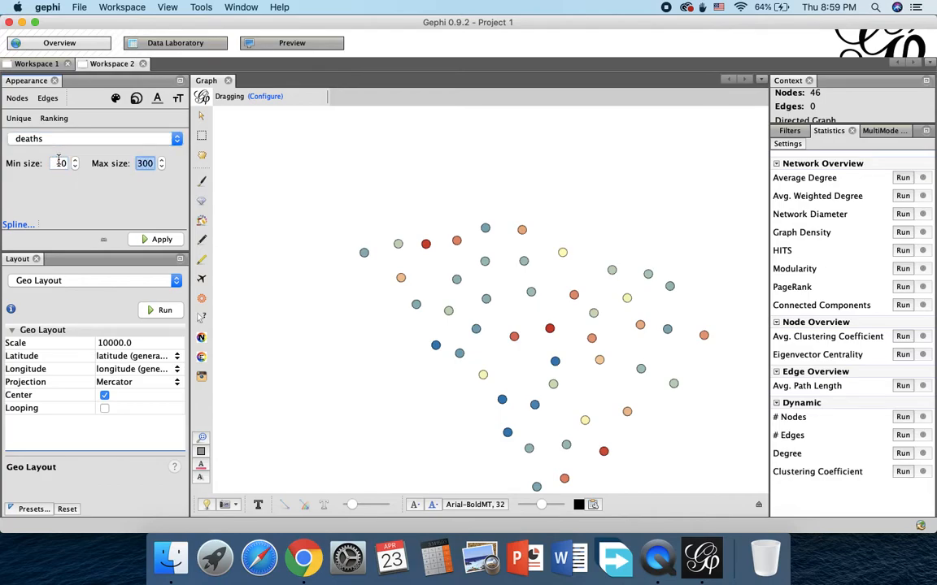
pyautogui.write('00')
pyautogui.click(144, 242)
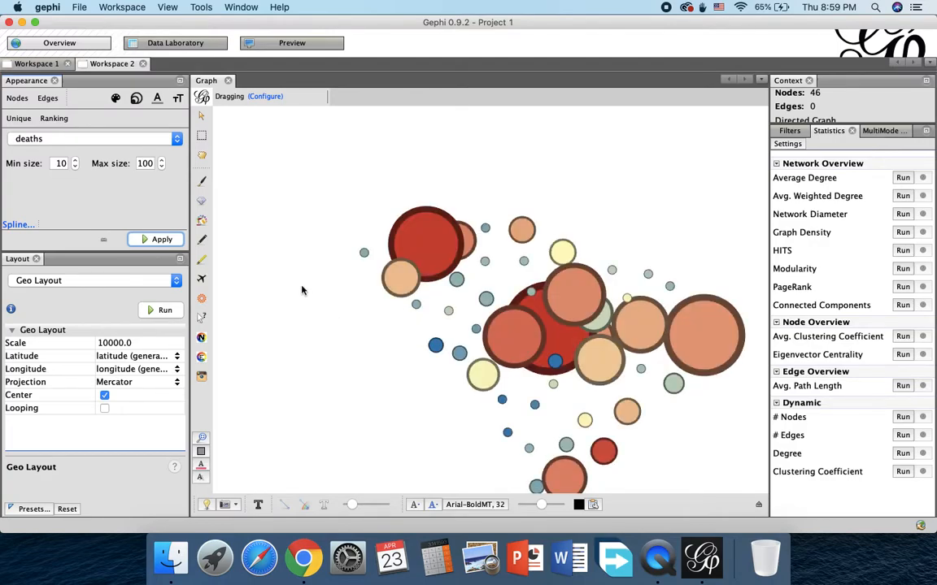
# - Reduce the maximum node size to 30 and apply the deaths ranking again
pyautogui.doubleClick(144, 163)
pyautogui.write('30')
pyautogui.click(147, 241)
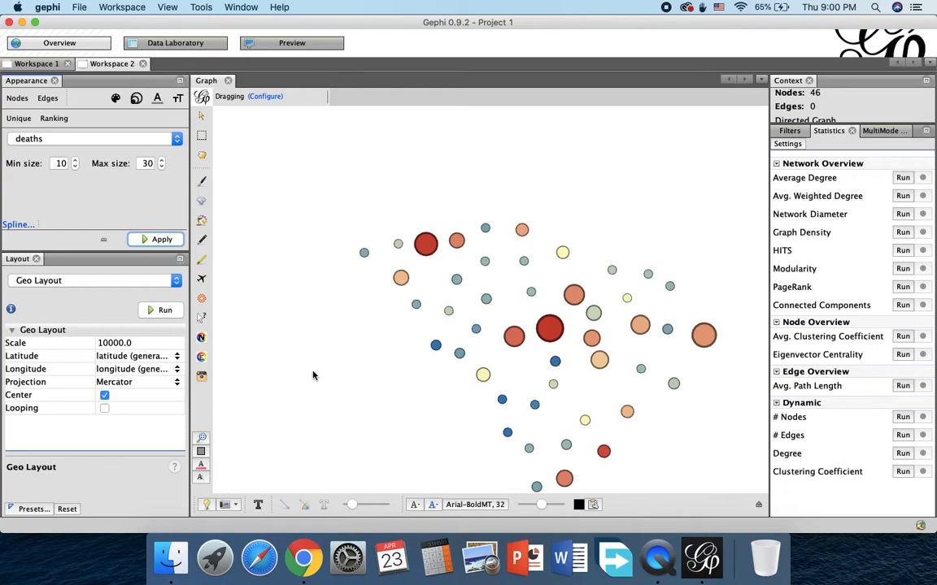
# - Set the size ranking's spline to the third template, the moderately rising curve, and apply it to the nodes
pyautogui.click(15, 225)
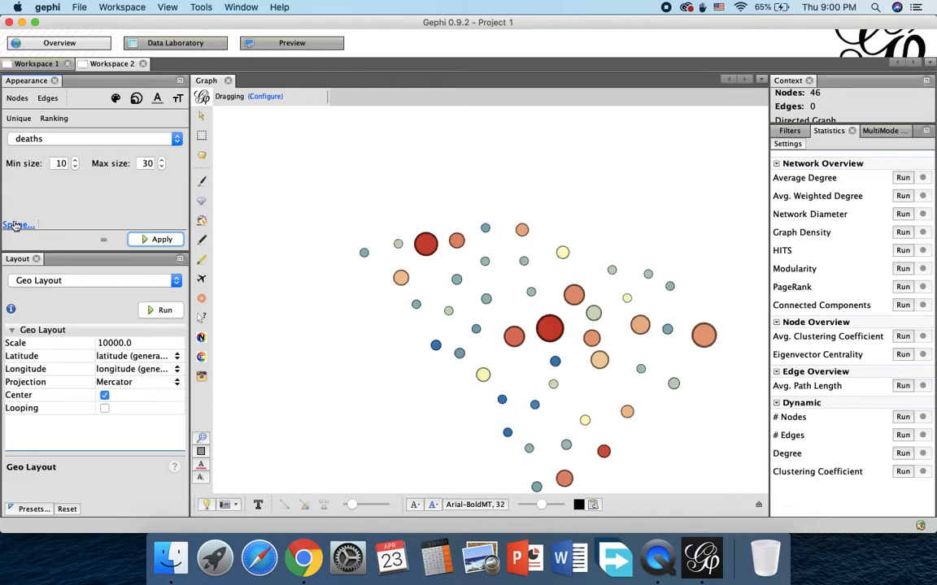
pyautogui.click(14, 225)
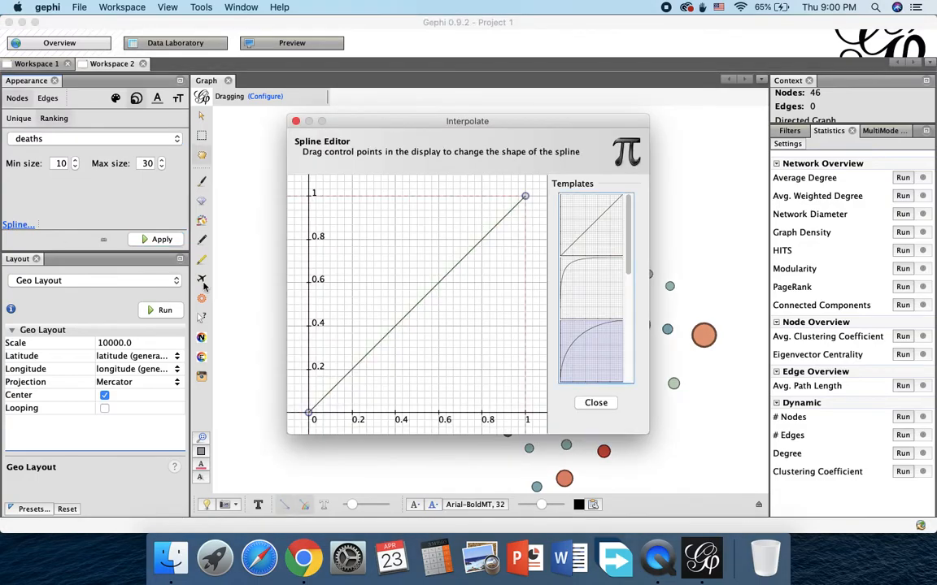
pyautogui.click(589, 289)
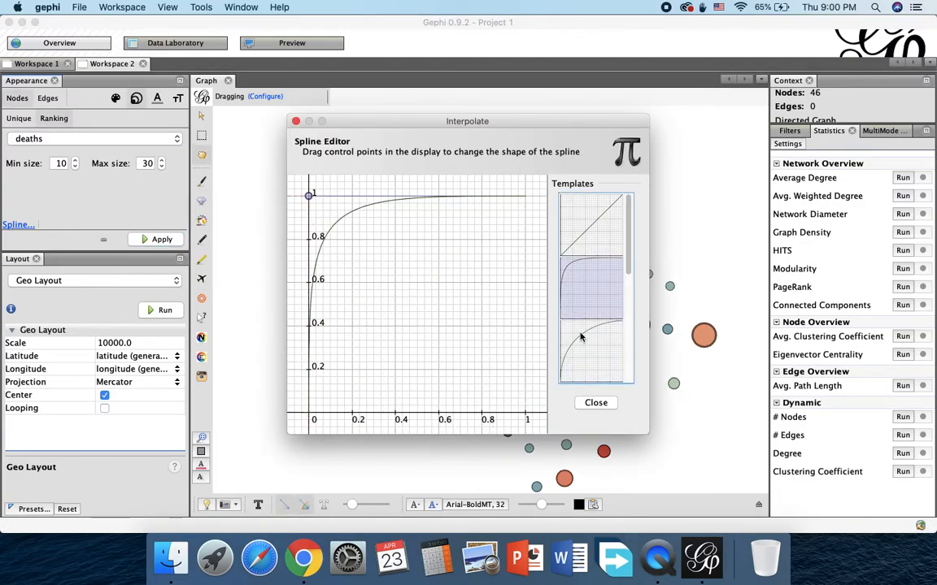
pyautogui.click(582, 334)
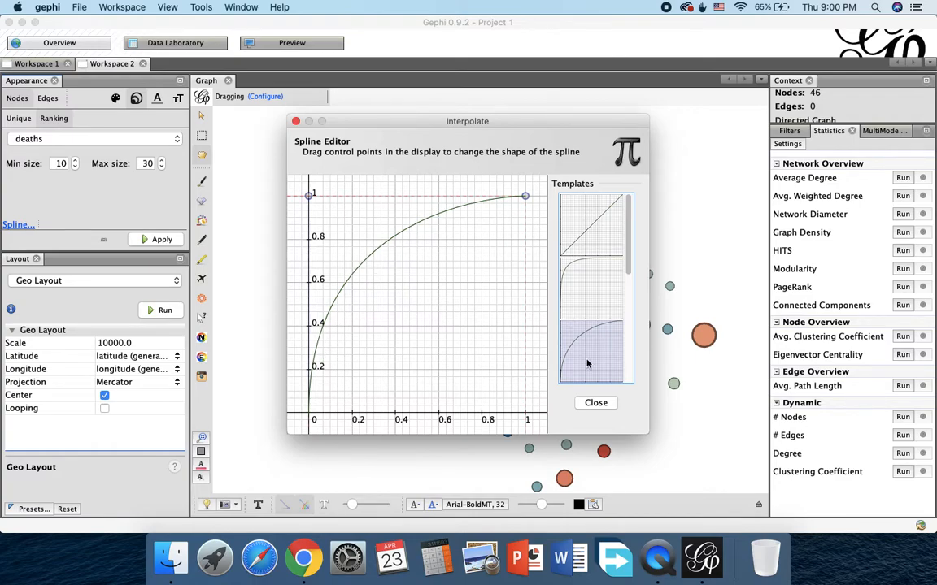
pyautogui.click(596, 404)
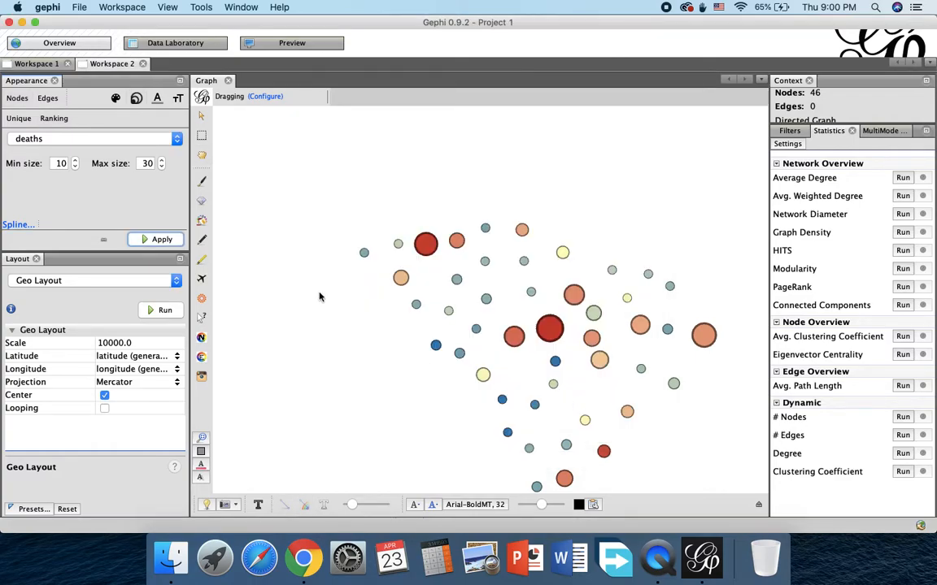
pyautogui.click(155, 241)
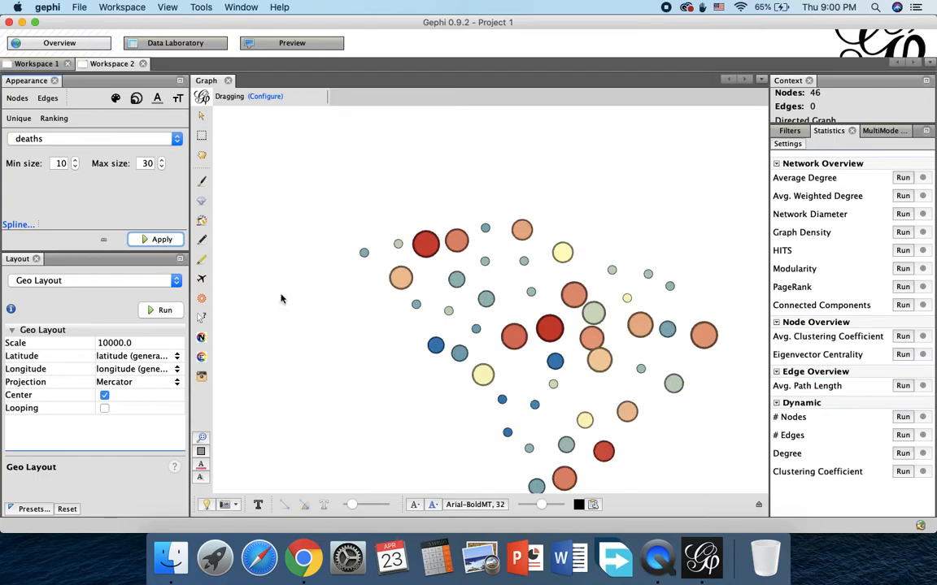
# - Lower the maximum node size to 20 and apply the size ranking
pyautogui.doubleClick(143, 163)
pyautogui.write('20')
pyautogui.click(160, 239)
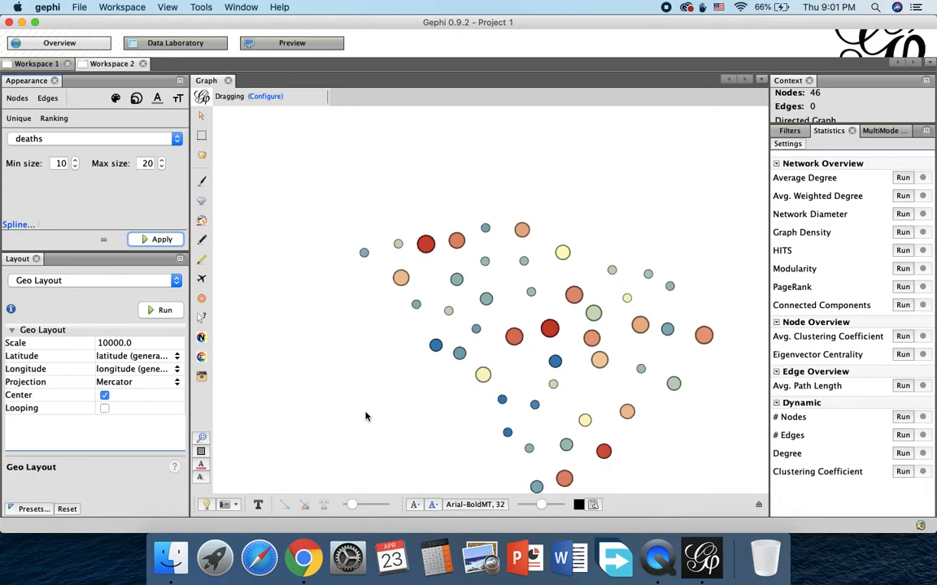
# - Configure the node label text to use the county and cases attributes instead of Label, and display the node labels
pyautogui.click(594, 506)
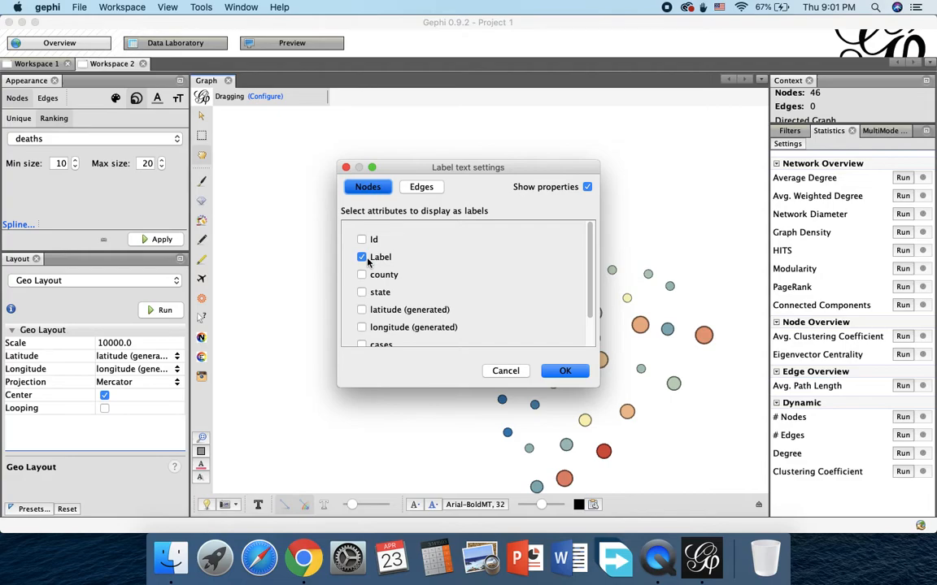
pyautogui.click(363, 258)
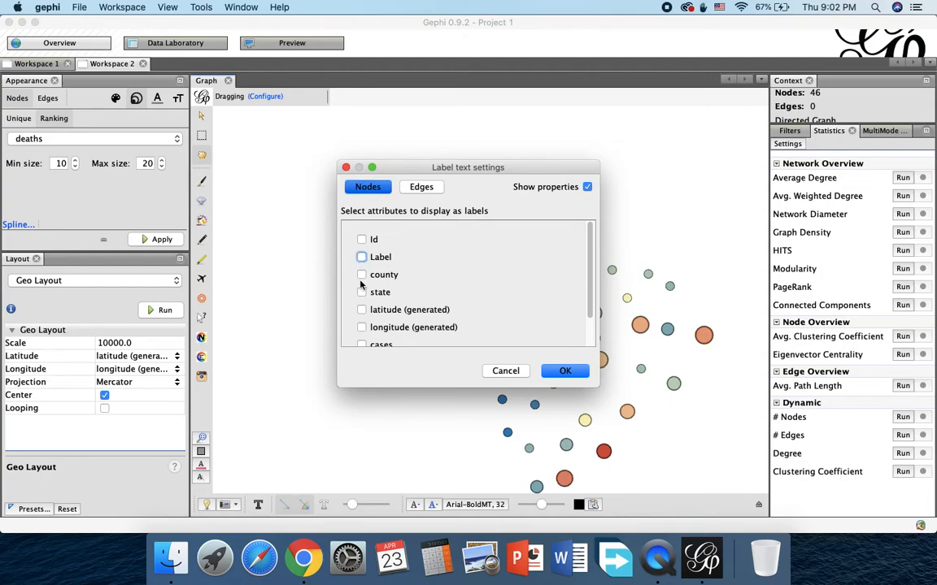
pyautogui.click(361, 276)
pyautogui.scroll(-2, 428, 325)
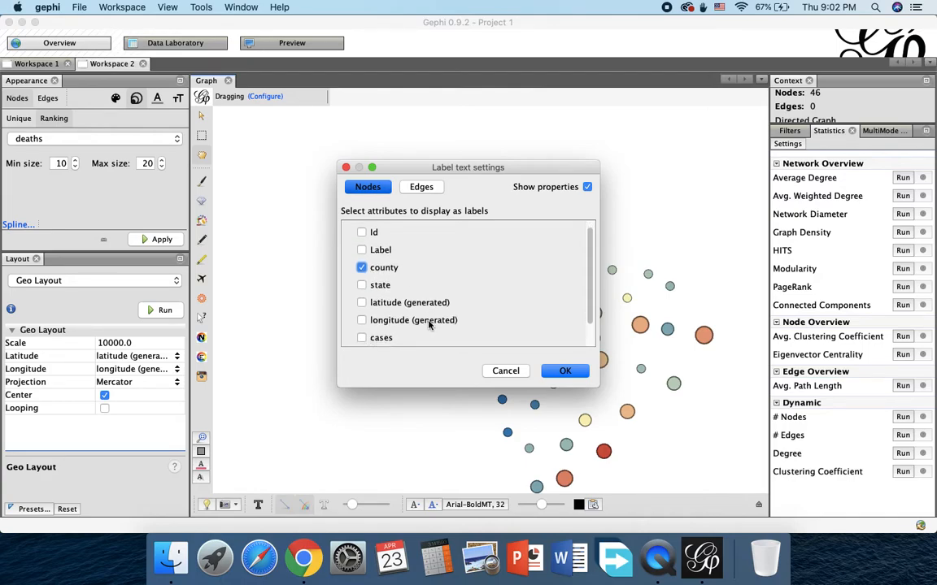
pyautogui.scroll(-1, 429, 325)
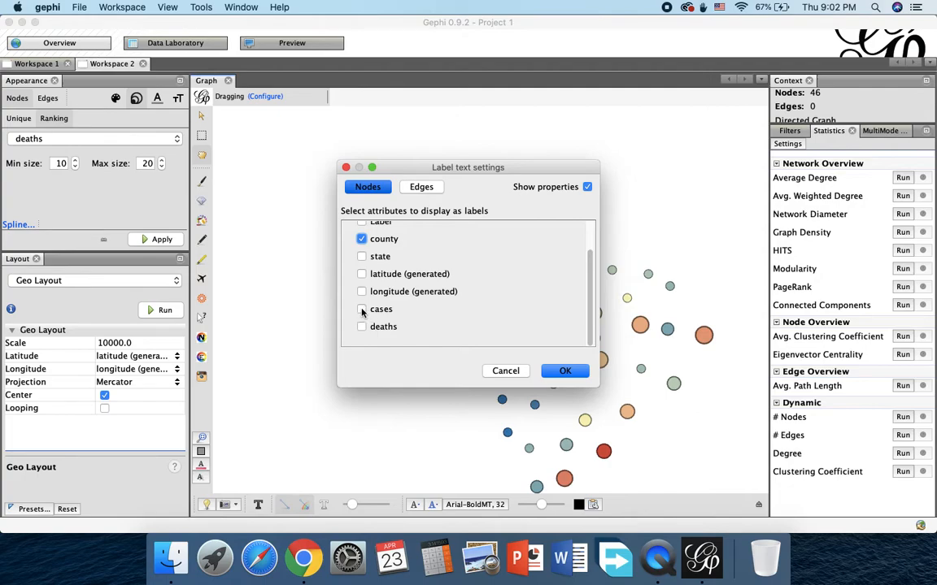
pyautogui.click(362, 311)
pyautogui.scroll(2, 380, 247)
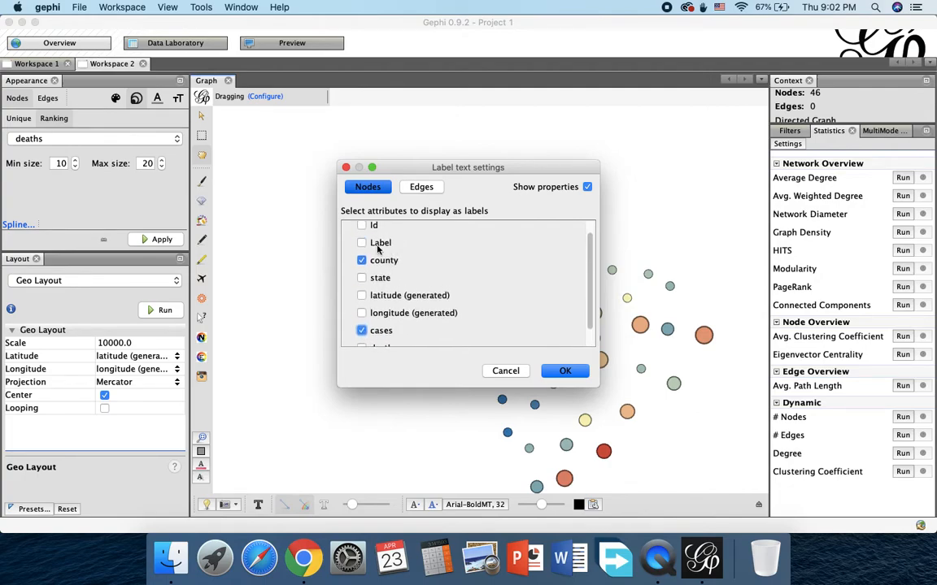
pyautogui.scroll(1, 382, 252)
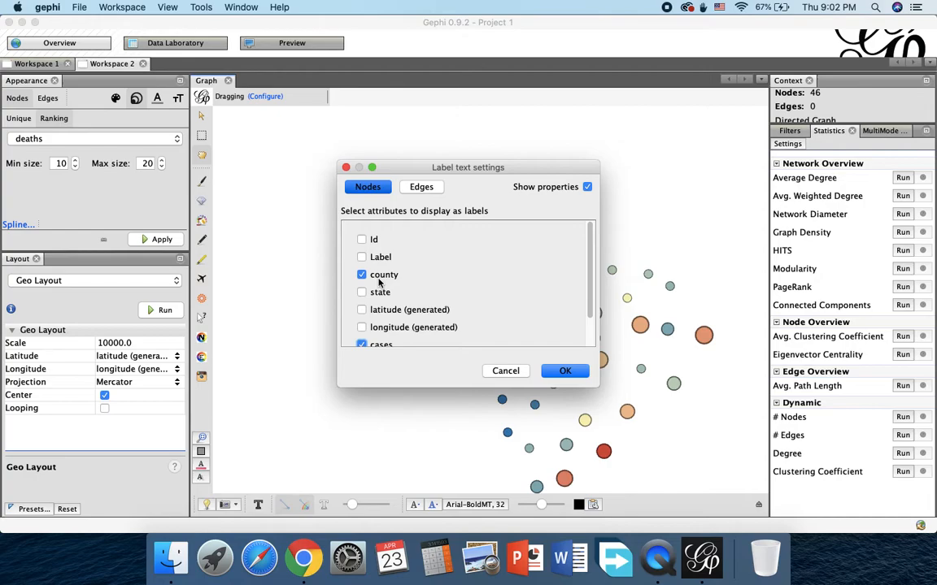
pyautogui.scroll(-2, 379, 286)
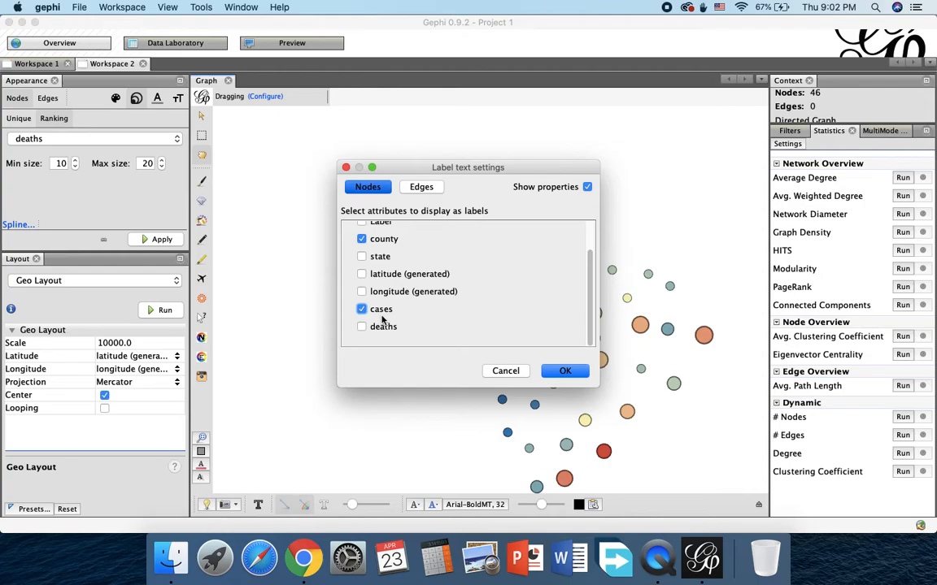
pyautogui.click(561, 374)
pyautogui.click(561, 373)
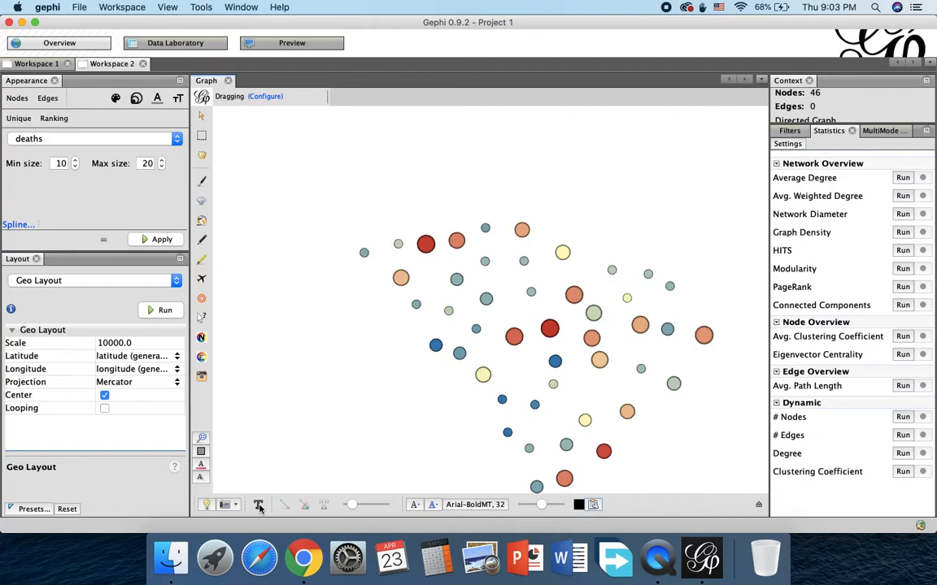
pyautogui.click(258, 506)
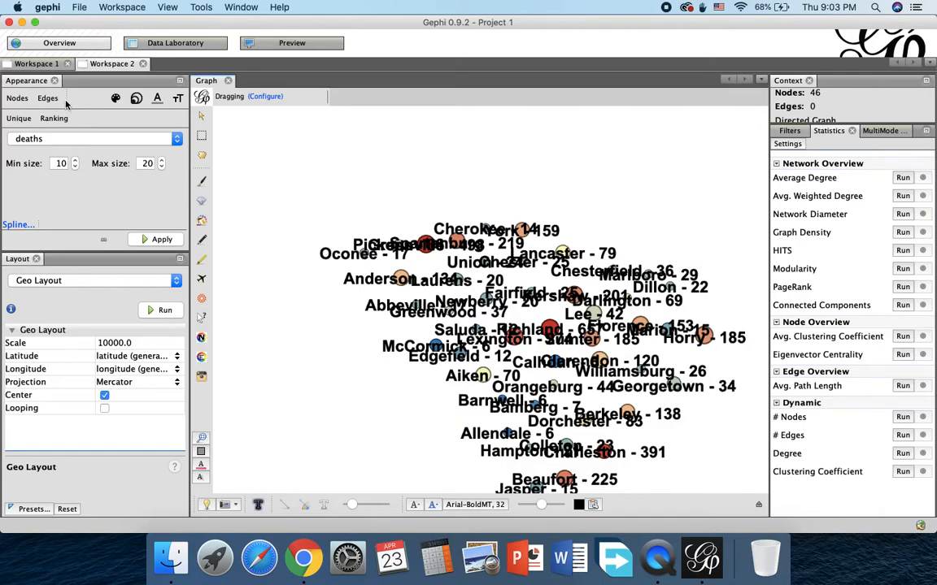
# - Give all node labels a unique size of 0.25 and apply it
pyautogui.click(179, 99)
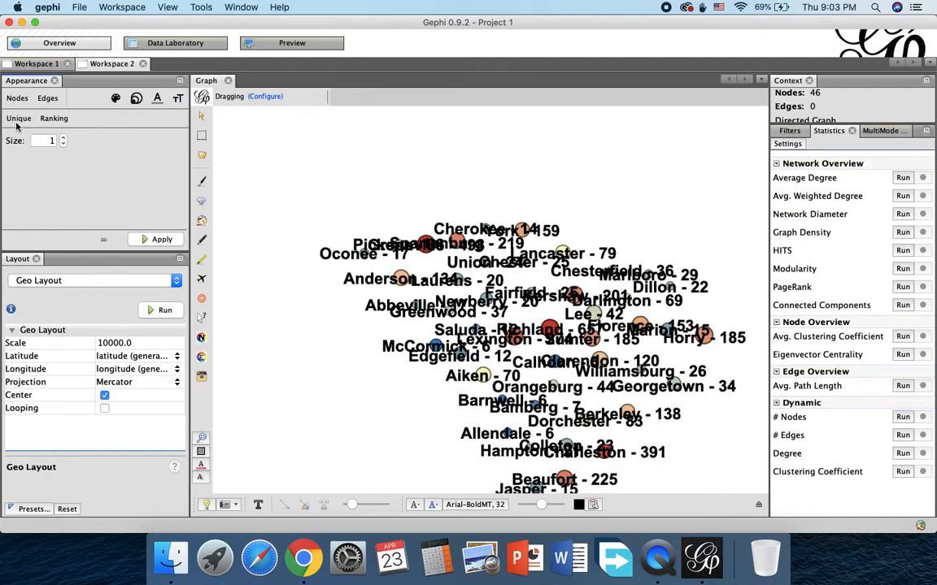
pyautogui.doubleClick(50, 139)
pyautogui.write('0.25')
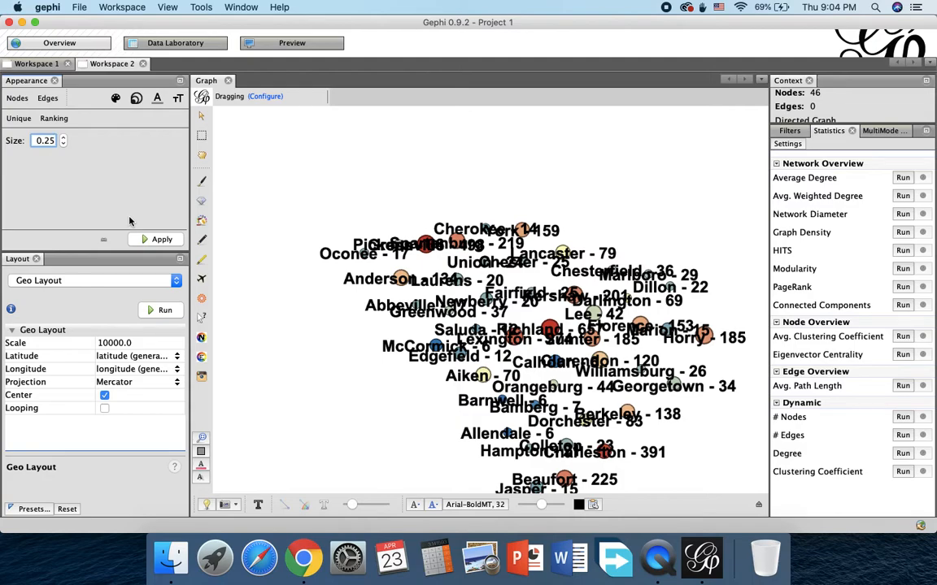
pyautogui.click(146, 239)
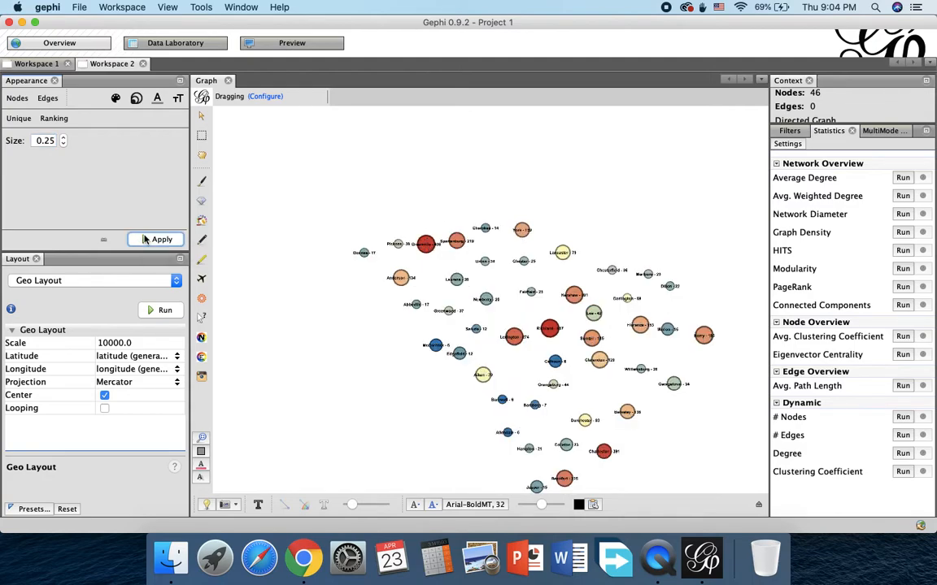
# - Raise the unique node label size to 0.5 and apply it
pyautogui.click(45, 140)
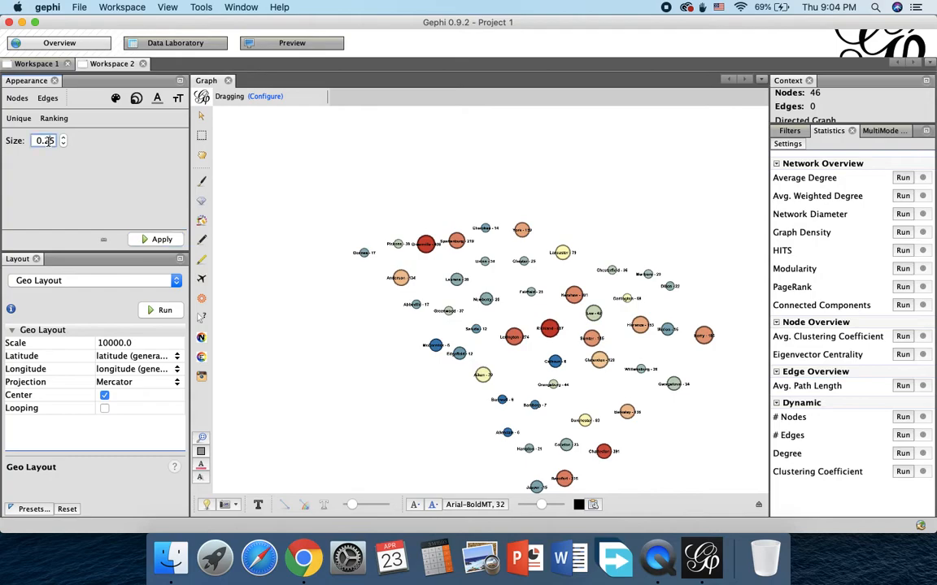
pyautogui.press('BackSpace')
pyautogui.click(146, 239)
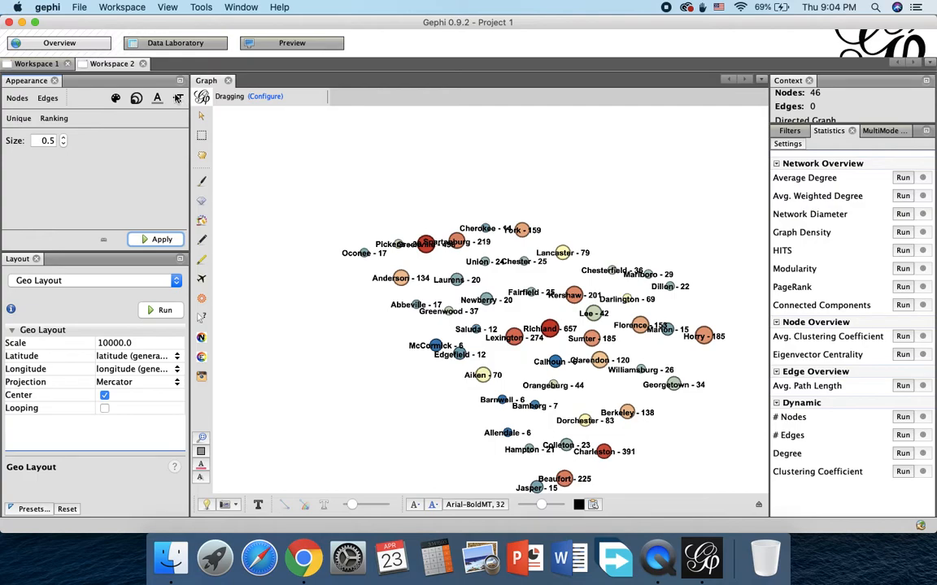
# - Rank the node label size by cases, with a minimum size of 0.1 and a maximum size of 0.3
pyautogui.click(51, 118)
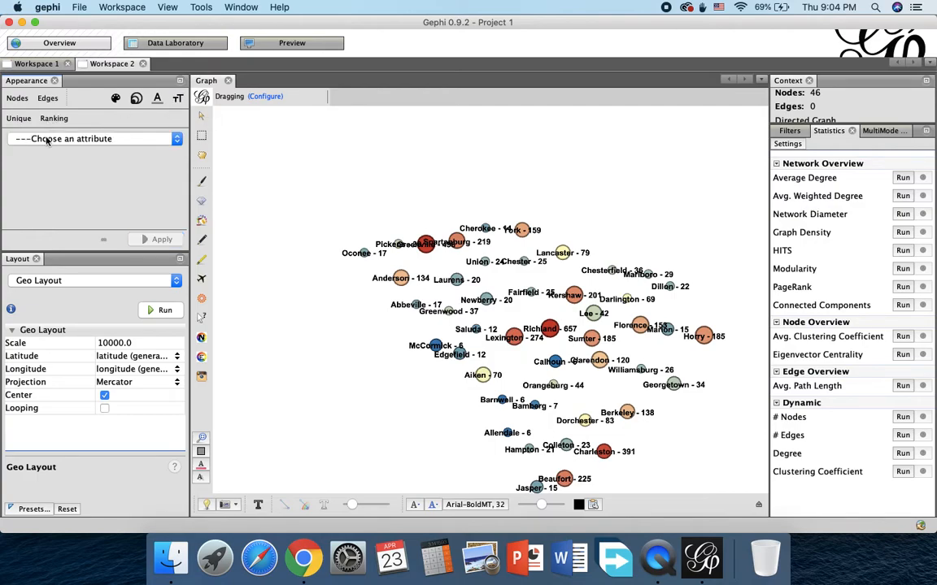
pyautogui.click(46, 141)
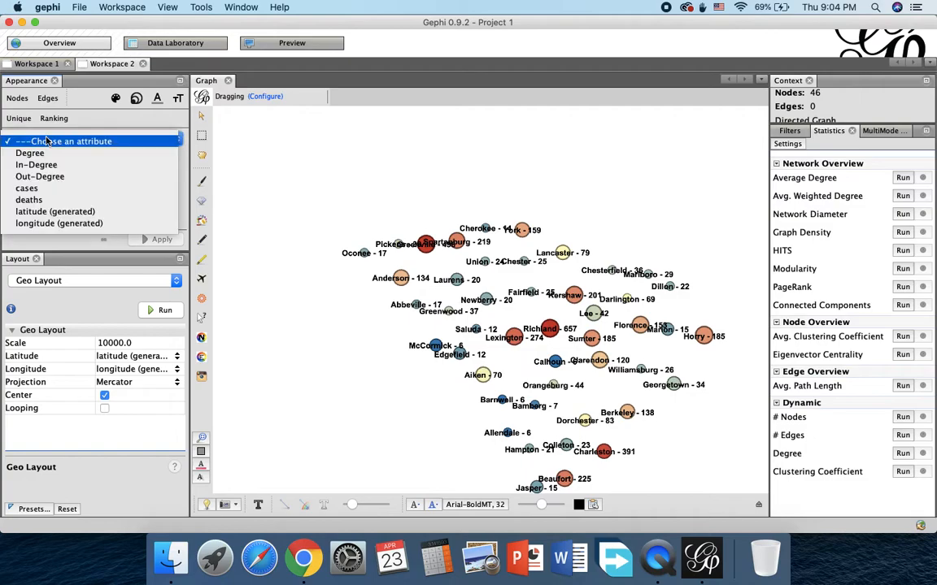
pyautogui.click(35, 191)
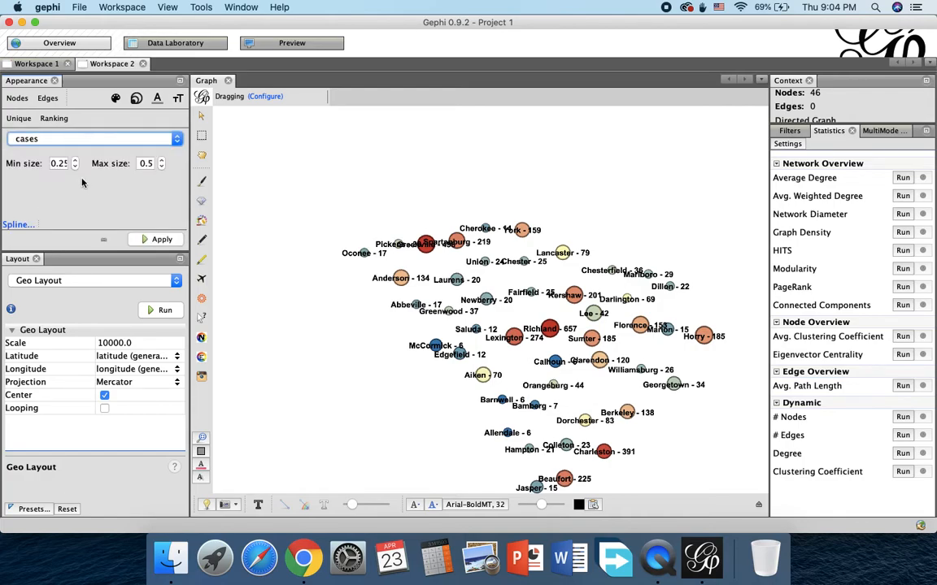
pyautogui.click(146, 164)
pyautogui.doubleClick(146, 163)
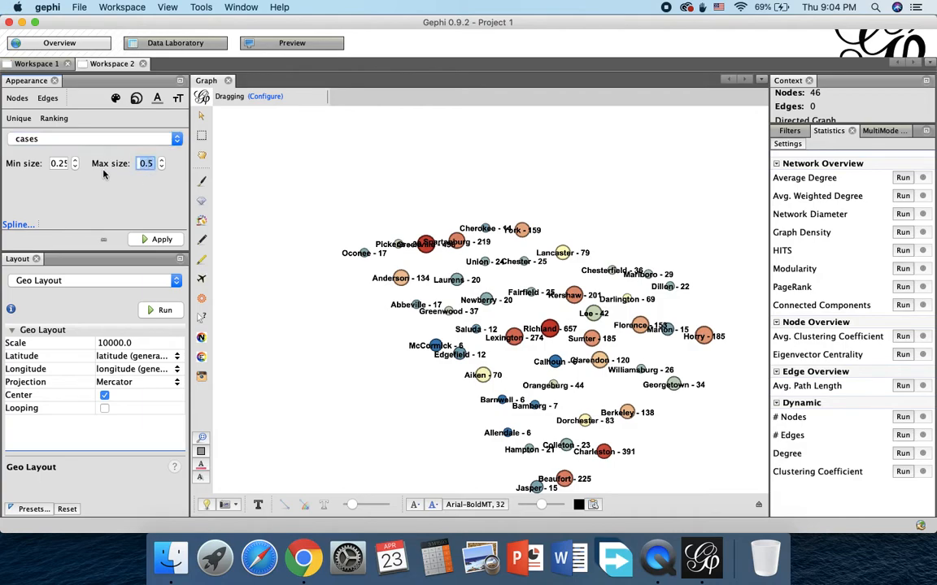
pyautogui.click(63, 165)
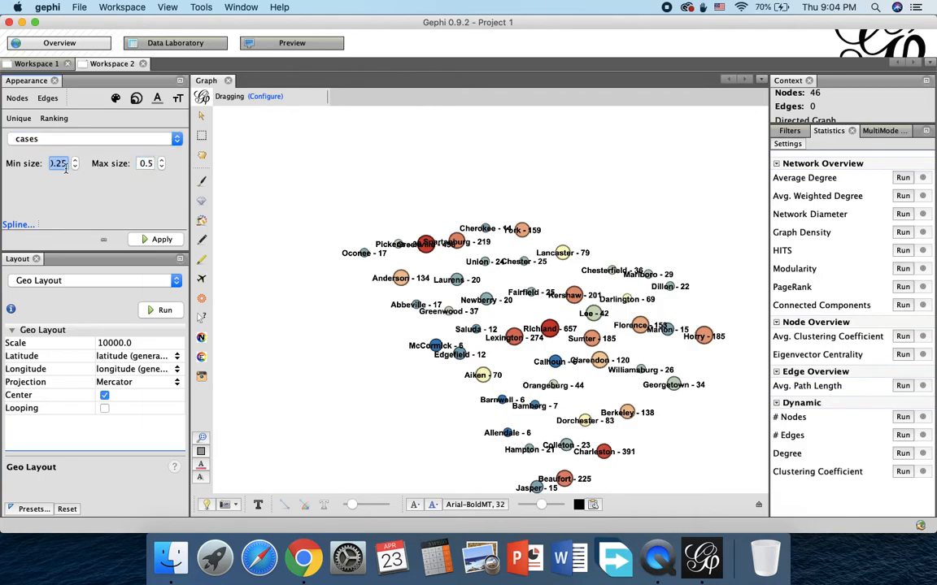
pyautogui.press('BackSpace')
pyautogui.press('BackSpace')
pyautogui.write('1')
pyautogui.press('Tab')
pyautogui.press('BackSpace')
pyautogui.write('3')
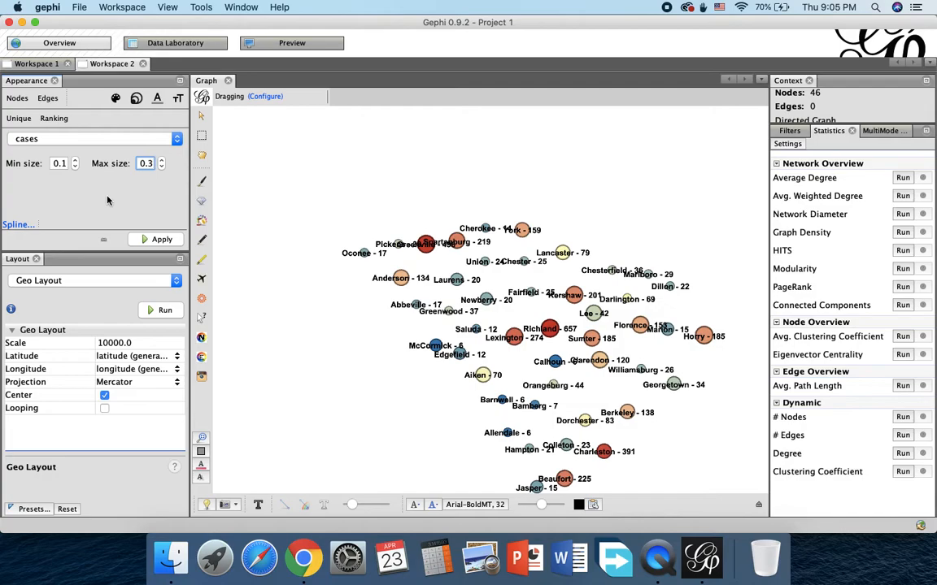
# - Choose the third spline template for the label size ranking, raise the maximum size to 0.5, and apply it
pyautogui.click(18, 225)
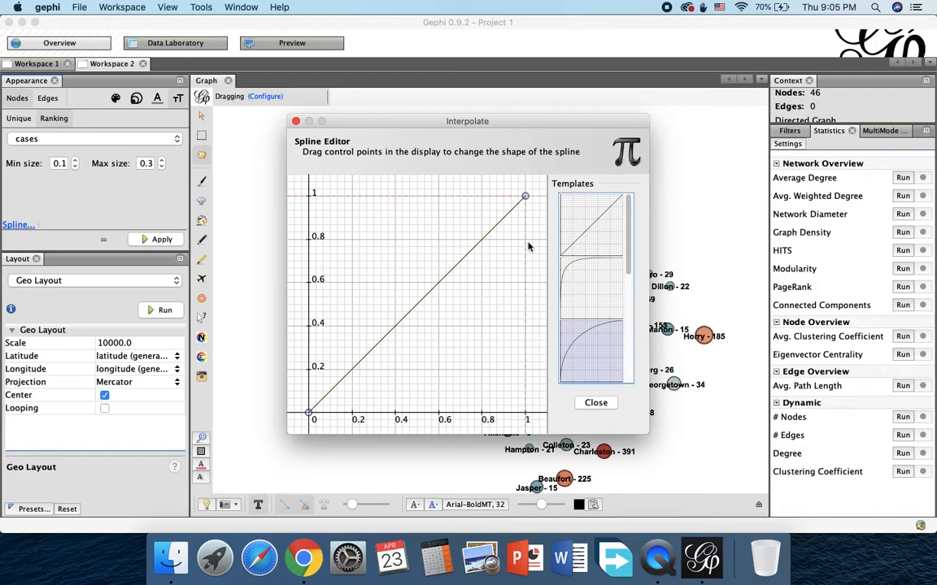
pyautogui.click(590, 309)
pyautogui.click(587, 329)
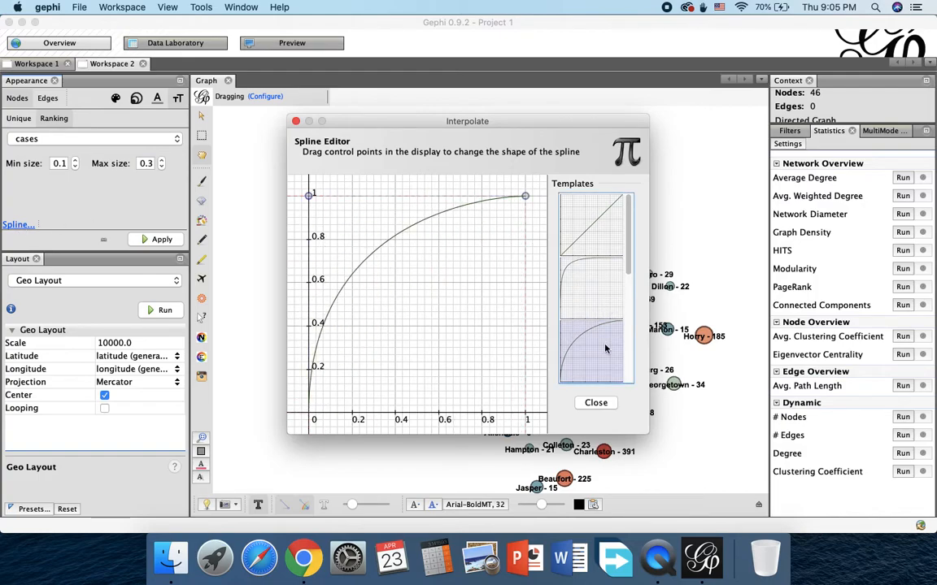
pyautogui.click(596, 402)
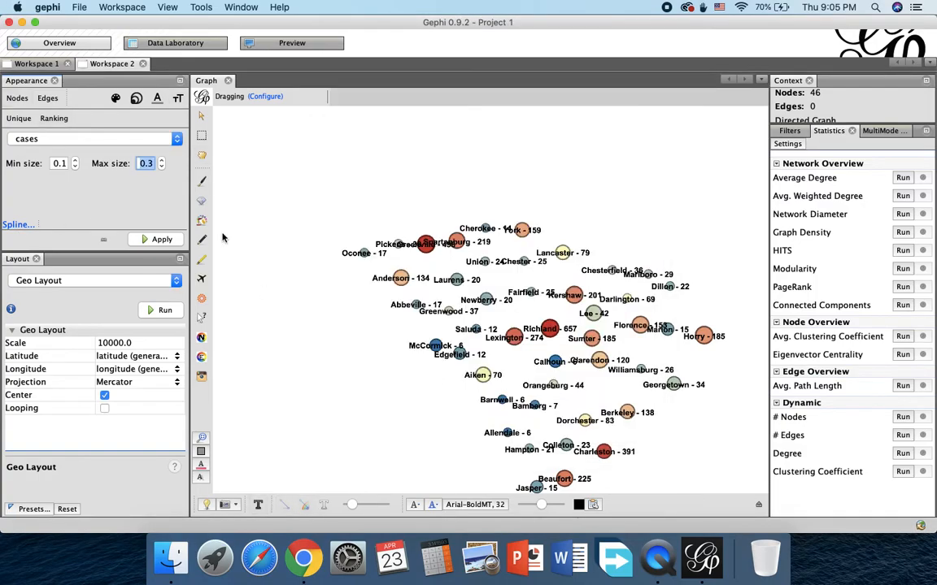
pyautogui.click(19, 226)
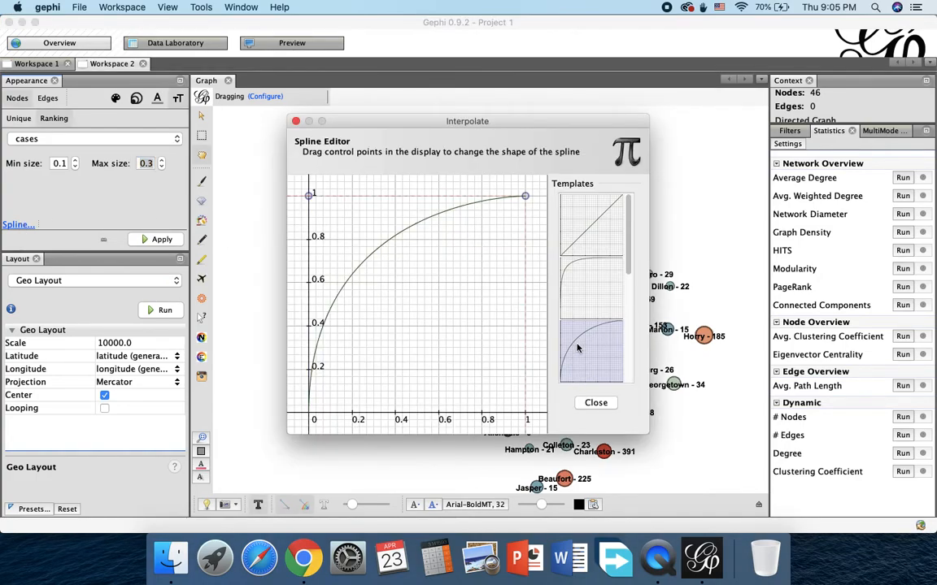
pyautogui.click(595, 402)
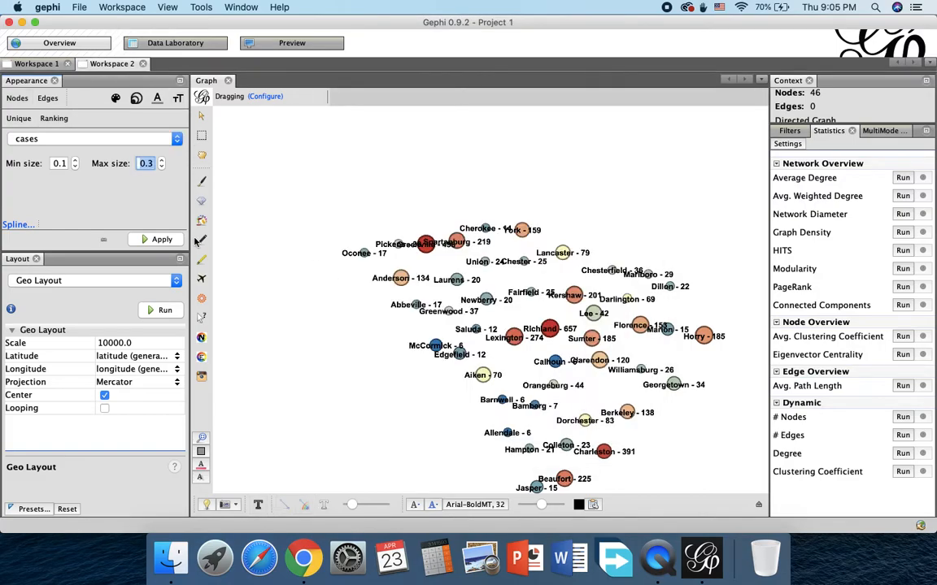
pyautogui.write('0.5')
pyautogui.click(161, 240)
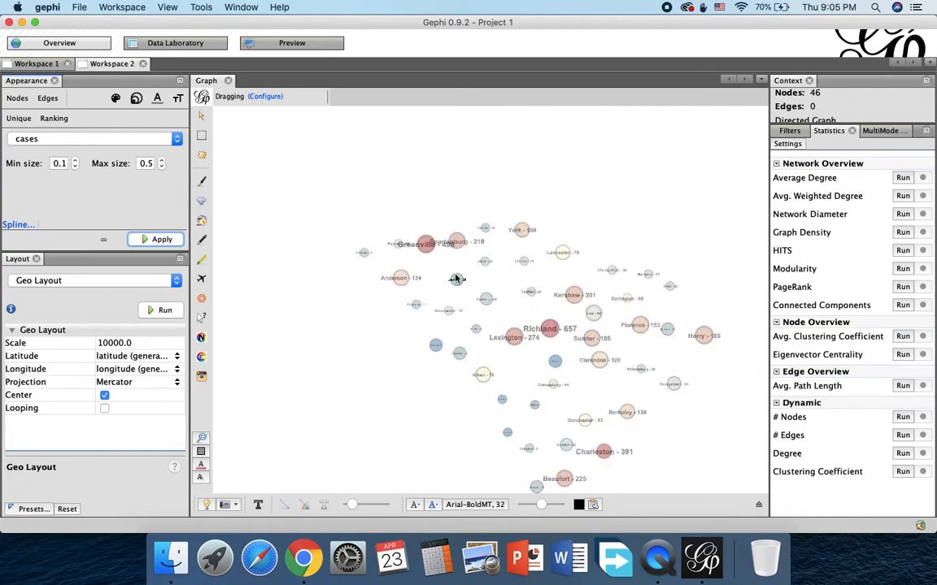
# - Raise the minimum label size to 0.2 and apply the cases ranking again
pyautogui.click(60, 164)
pyautogui.press('BackSpace')
pyautogui.write('2')
pyautogui.click(143, 164)
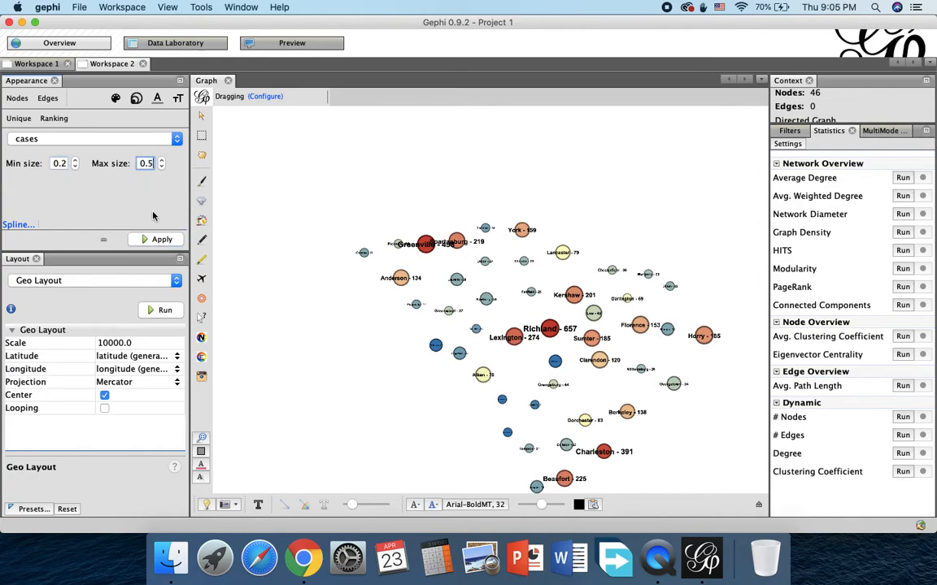
pyautogui.click(150, 239)
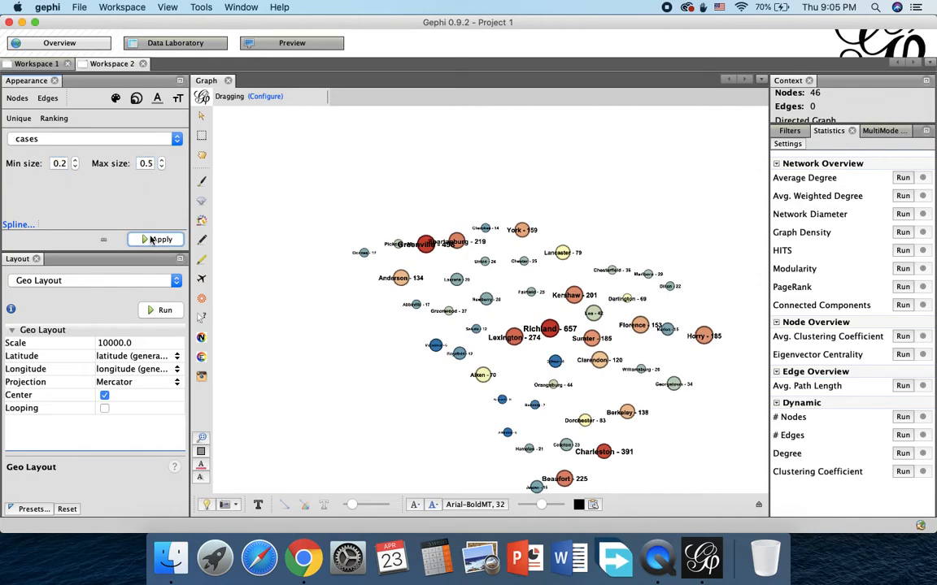
# - Set the minimum label size to 0.25 and apply the label size ranking
pyautogui.click(60, 163)
pyautogui.write('5')
pyautogui.click(147, 239)
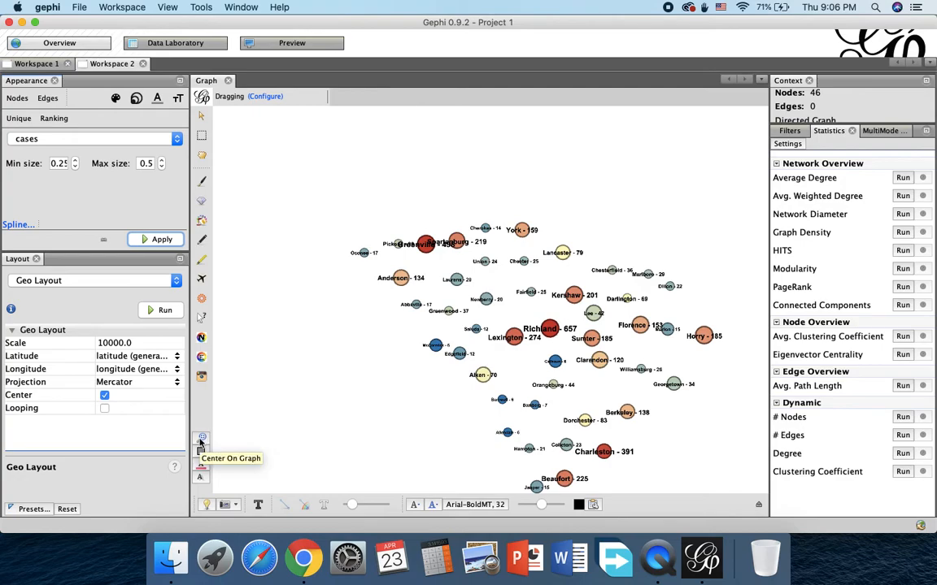
# - Center the view on the graph and zoom in until the county map fills the canvas
pyautogui.click(200, 441)
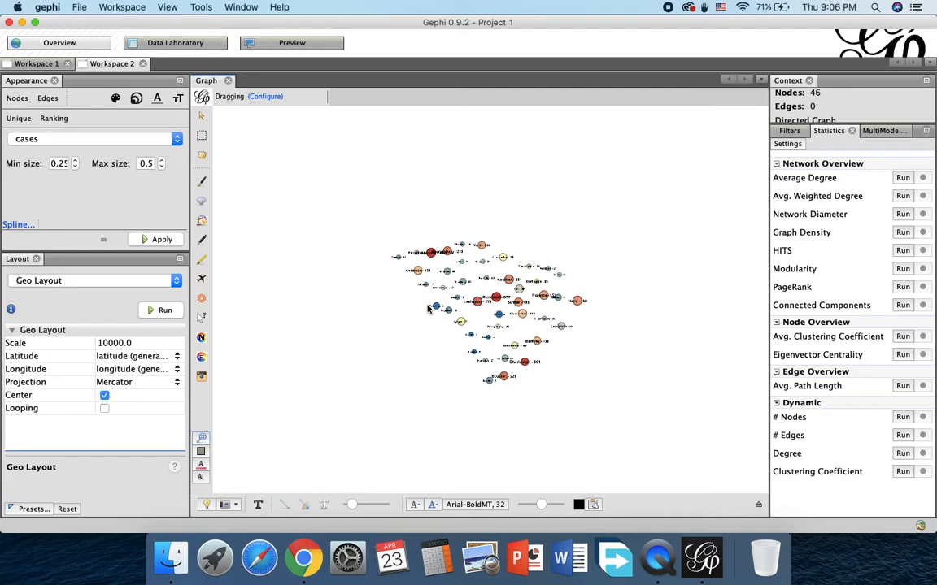
pyautogui.scroll(2, 416, 335)
pyautogui.scroll(1, 416, 336)
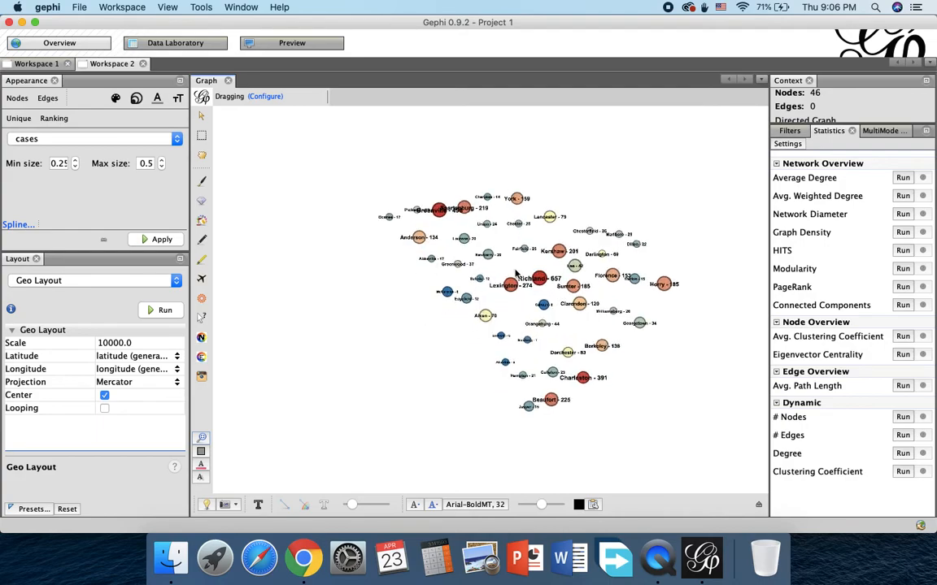
pyautogui.click(202, 439)
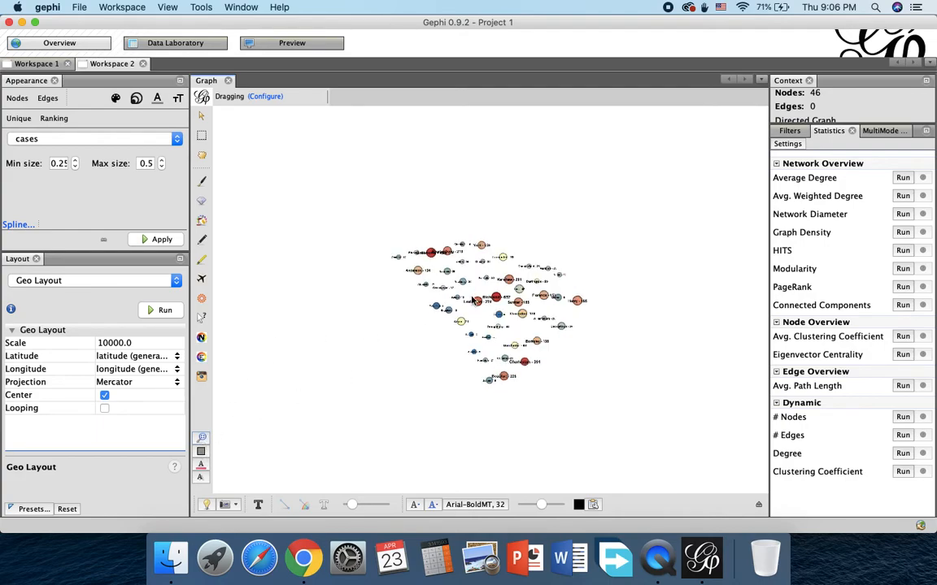
pyautogui.scroll(2, 543, 253)
pyautogui.scroll(1, 544, 253)
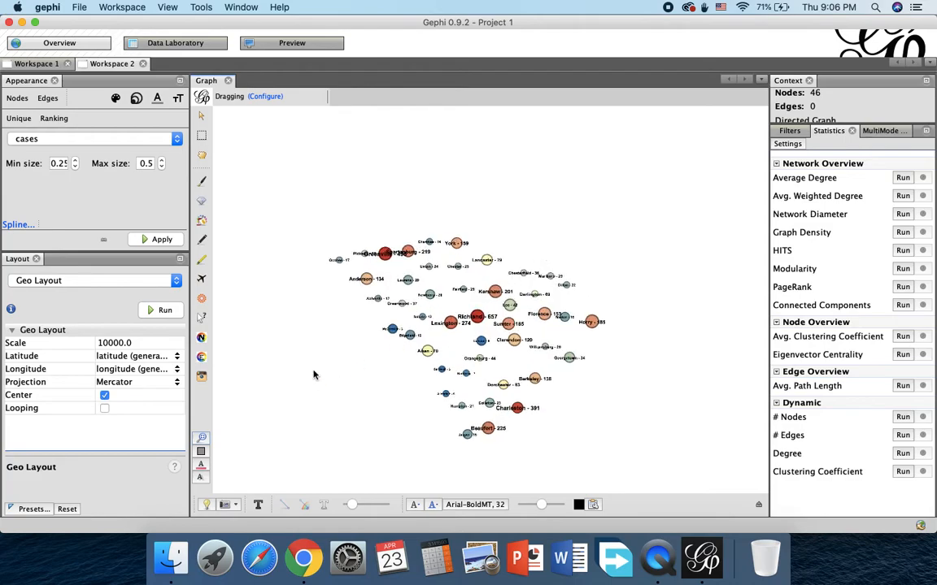
pyautogui.click(202, 439)
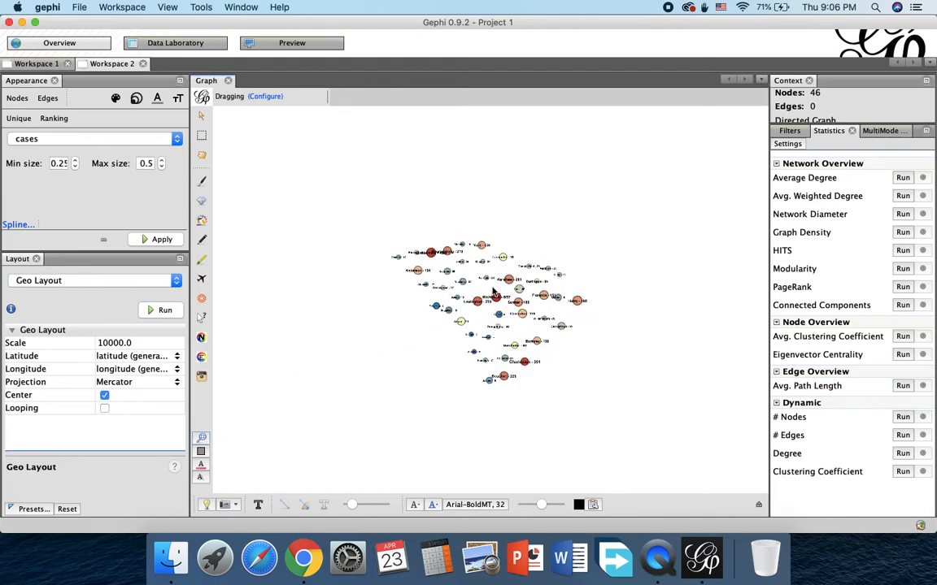
pyautogui.scroll(3, 492, 291)
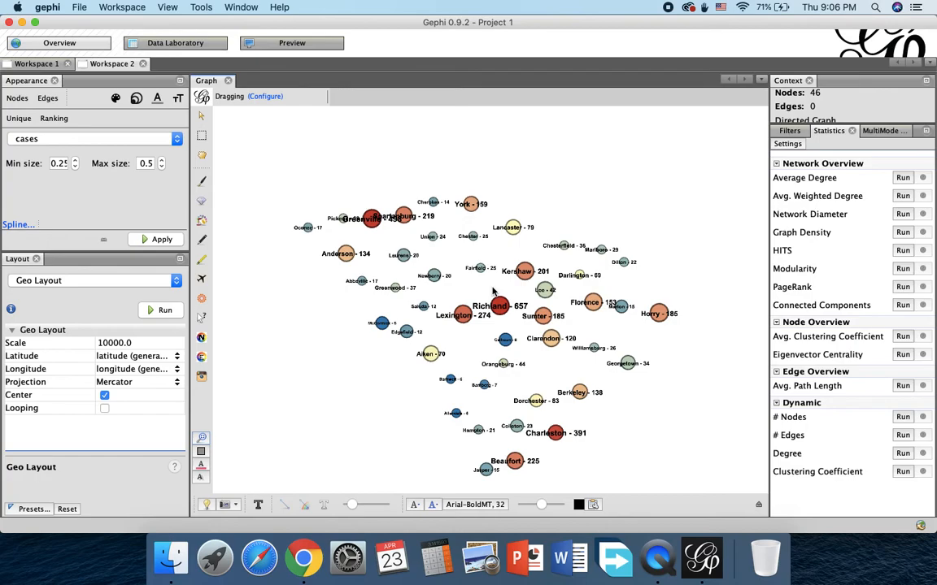
pyautogui.scroll(2, 492, 291)
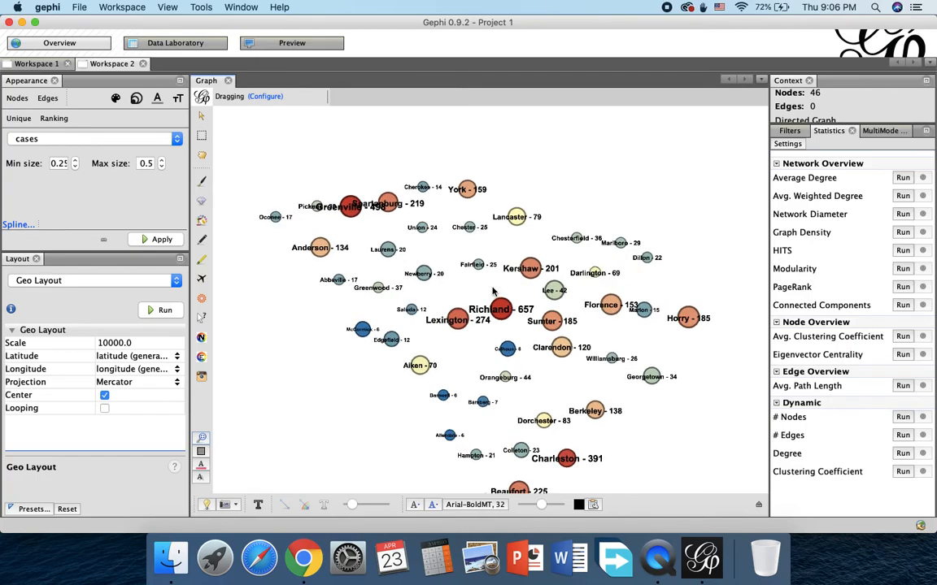
pyautogui.scroll(-2, 492, 291)
pyautogui.scroll(1, 492, 291)
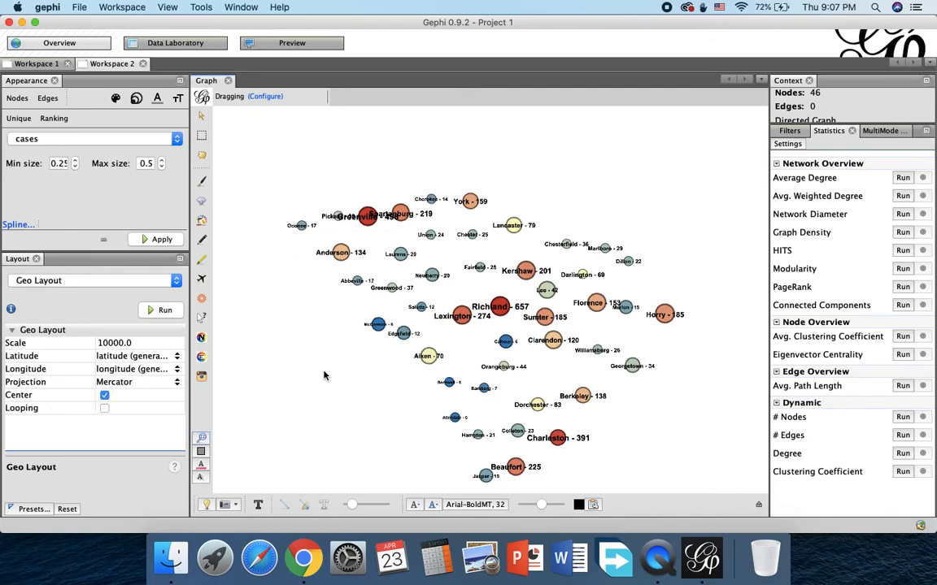
# - Set the graph's global background color to black (hex 000000) and collapse the expanded visualization settings
pyautogui.click(758, 507)
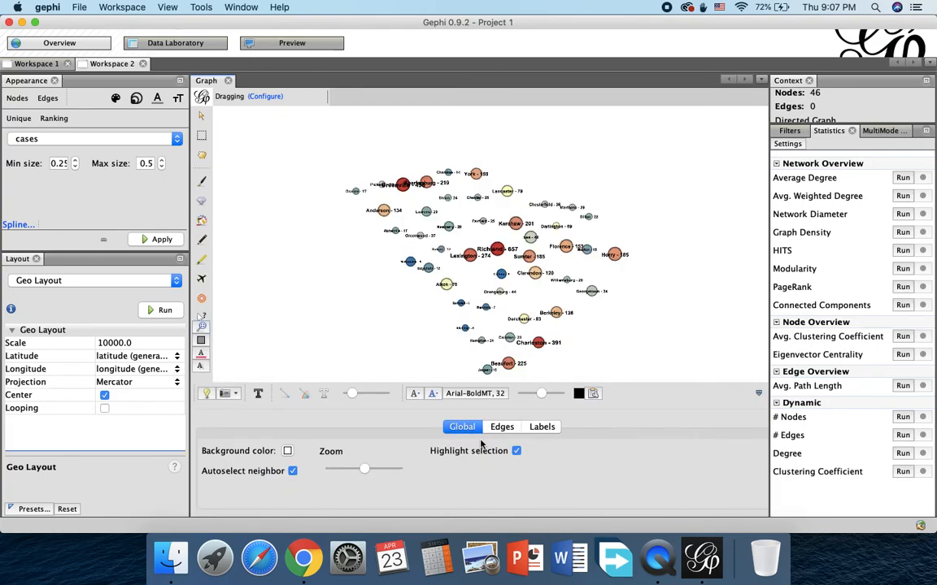
pyautogui.click(288, 452)
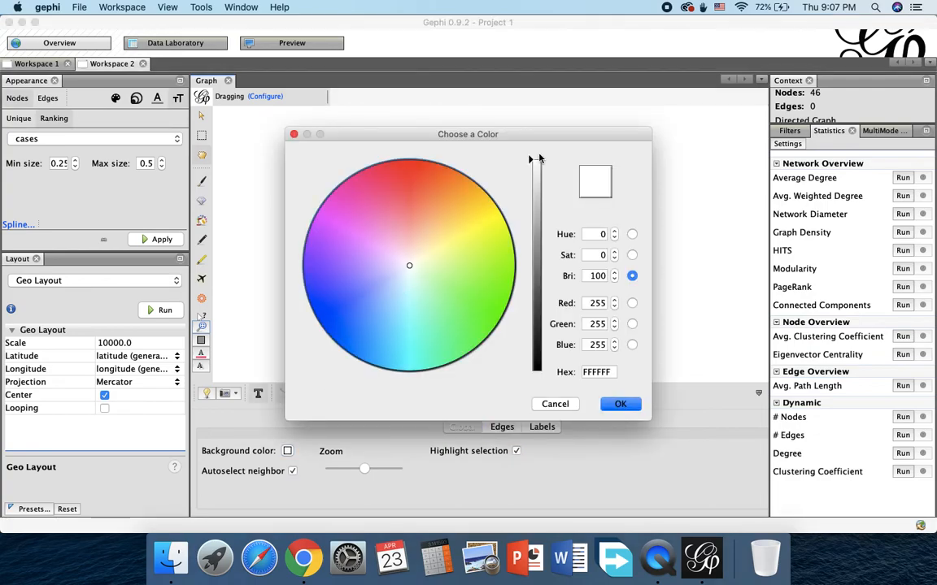
pyautogui.moveTo(537, 223); pyautogui.dragTo(518, 372)
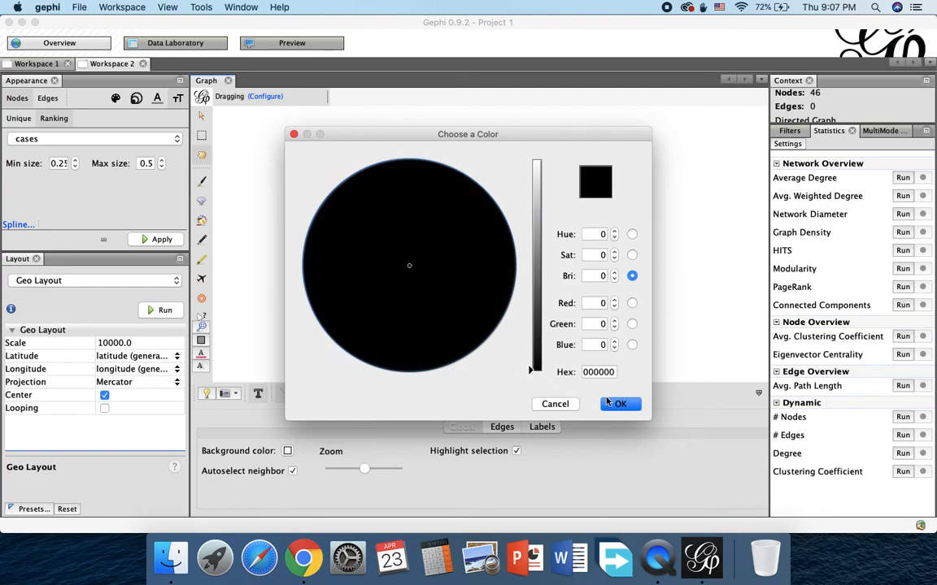
pyautogui.press('Return')
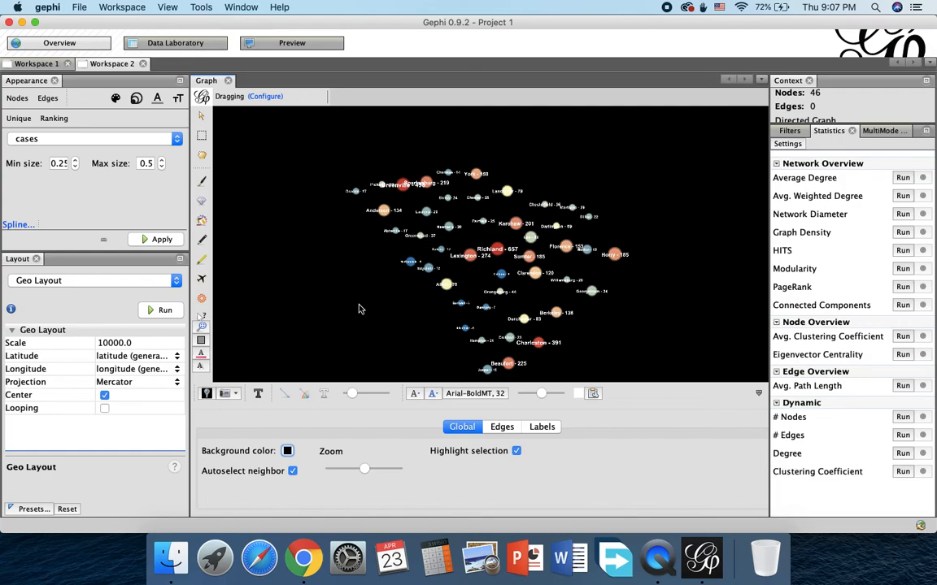
pyautogui.click(757, 391)
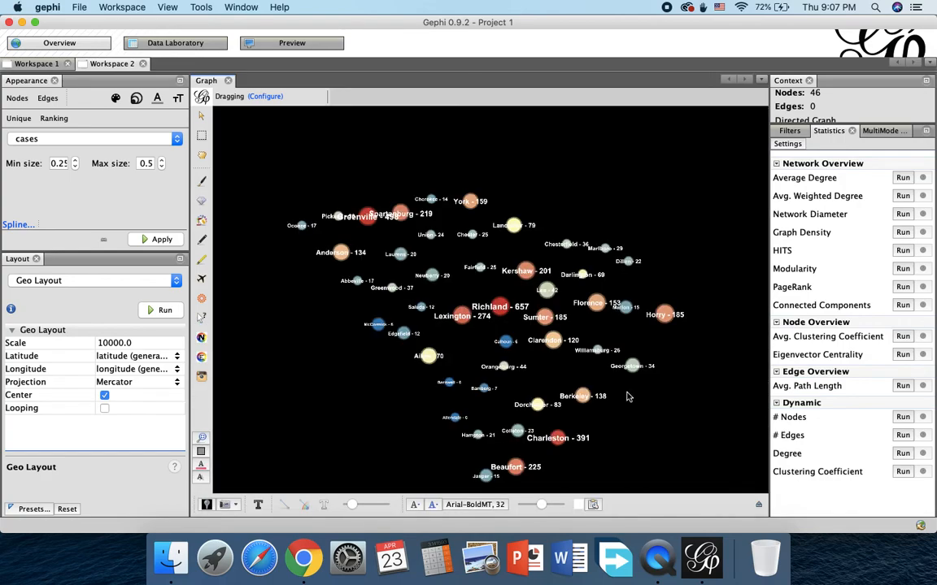